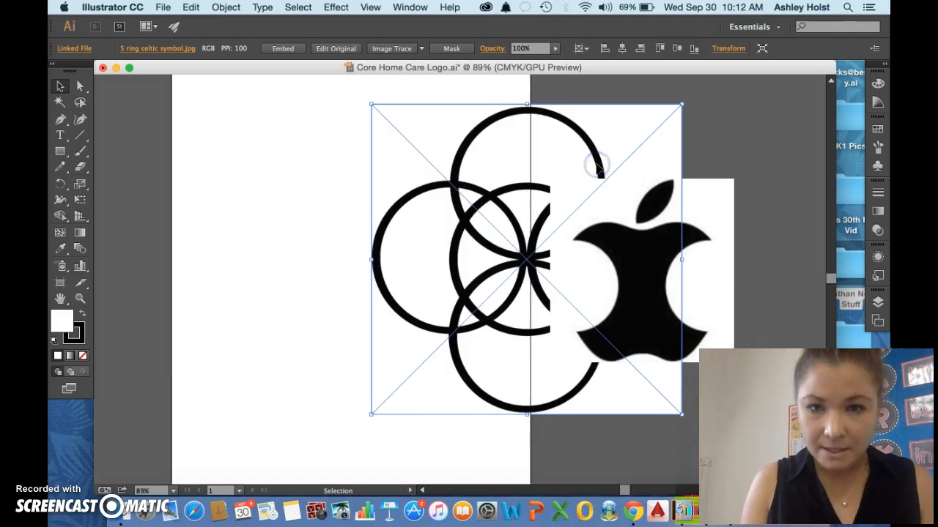
Undo the ring image's last move and convert the image to vector paths with Image Trace's Make and Expand.
key(super+z)
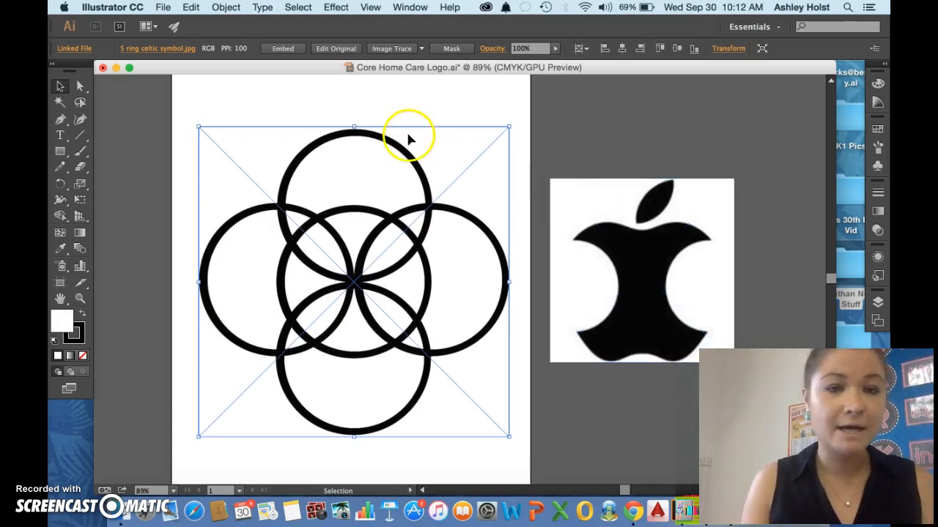
click(373, 110)
click(372, 134)
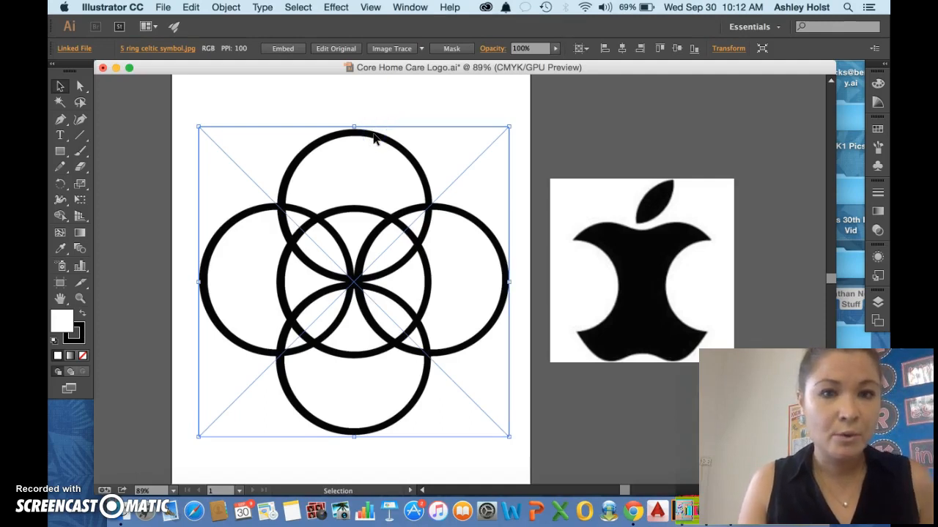
click(226, 9)
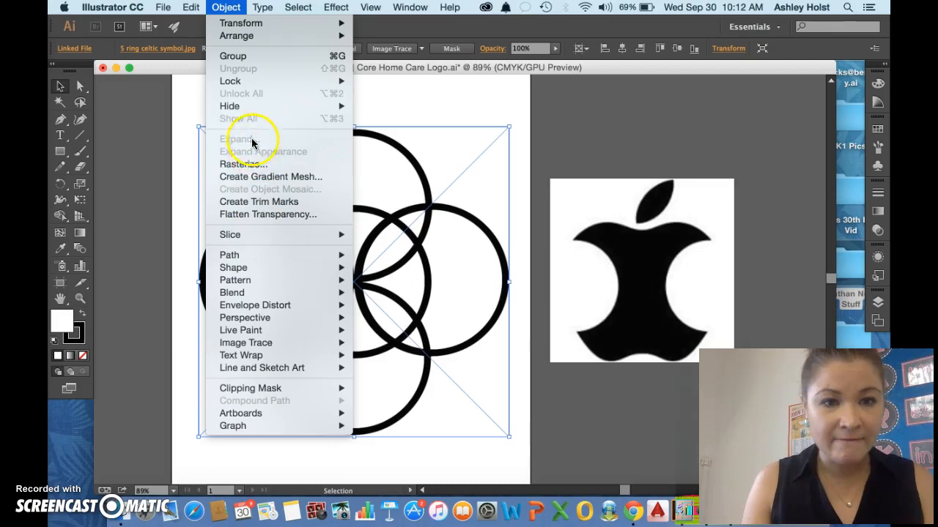
mouse_move(244, 297)
mouse_move(244, 343)
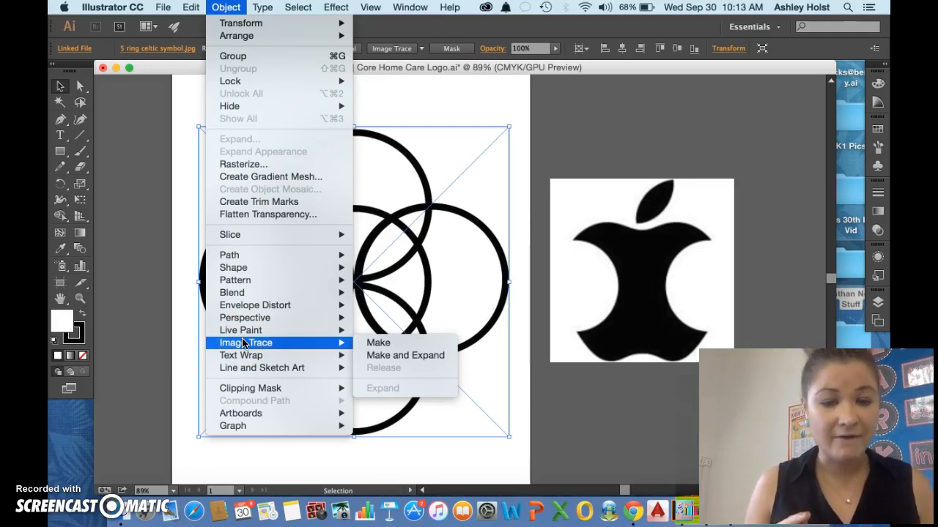
click(410, 355)
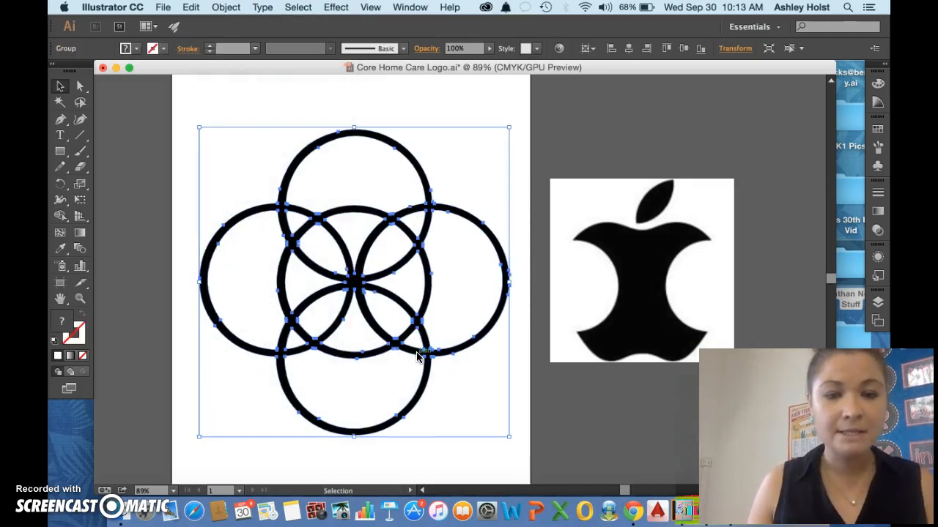
click(452, 202)
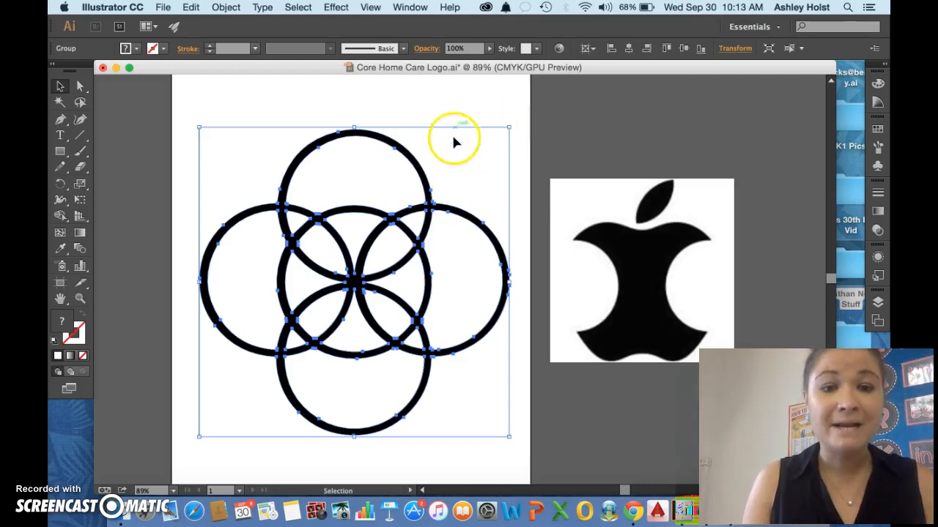
drag(483, 163, 564, 152)
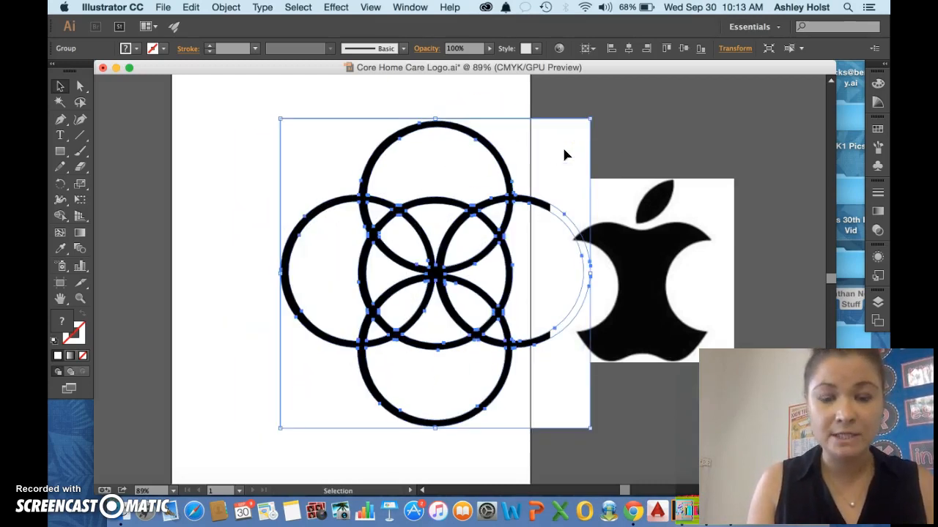
key(super+z)
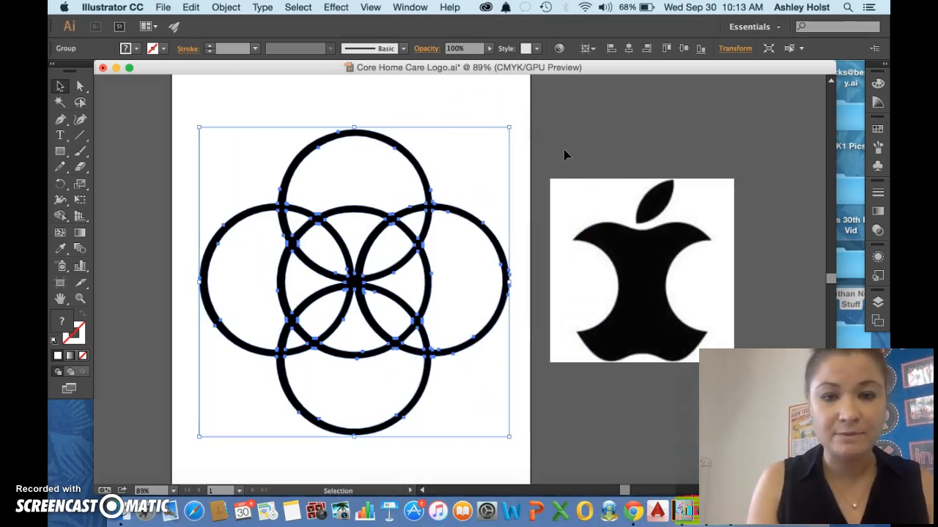
click(553, 141)
Ungroup the traced ring artwork and delete the white background shape surrounding the rings.
click(492, 168)
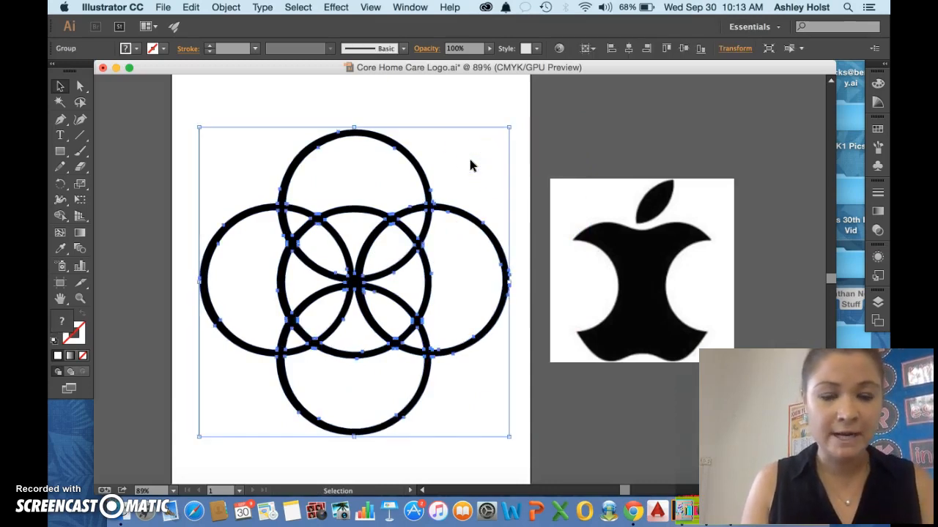
right_click(471, 165)
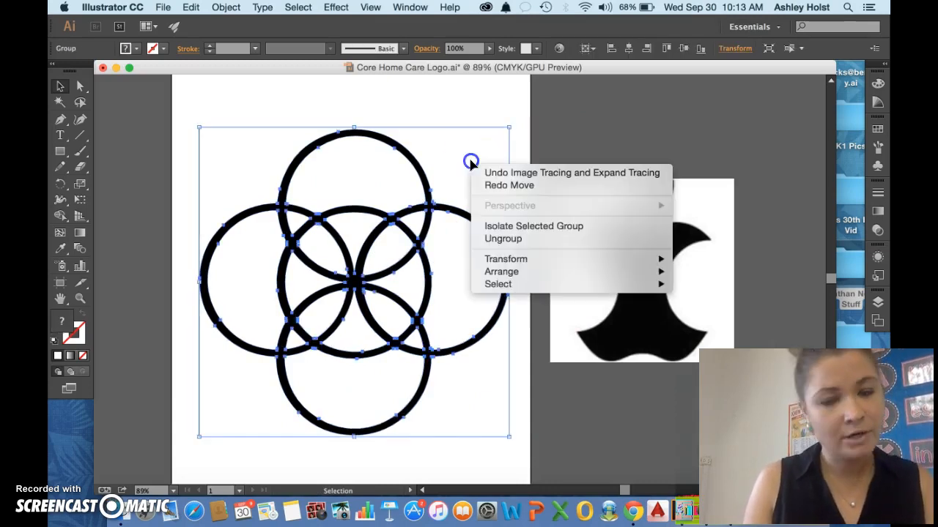
click(498, 240)
click(563, 151)
drag(481, 164, 594, 131)
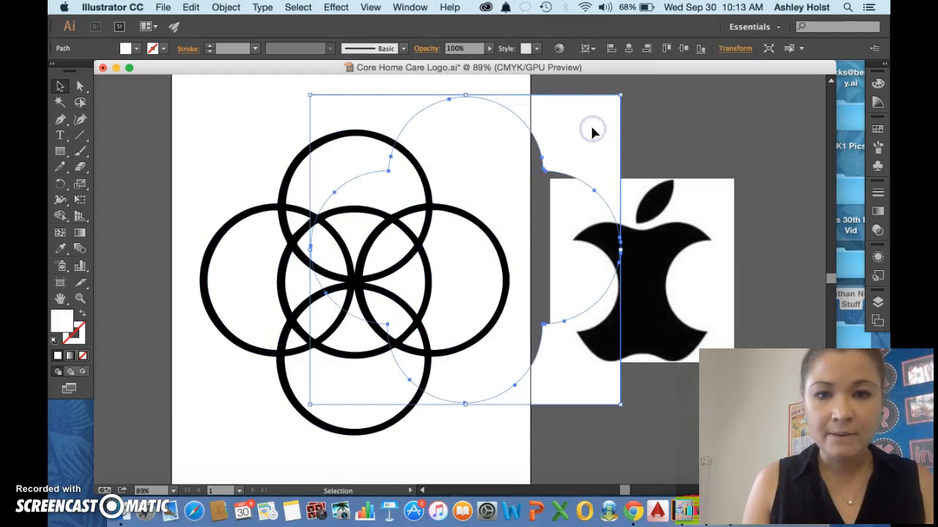
key(Delete)
Move the complete ring artwork off the artboard onto the empty canvas beyond its upper-left corner.
drag(216, 122, 452, 410)
scroll(452, 410, down, 3)
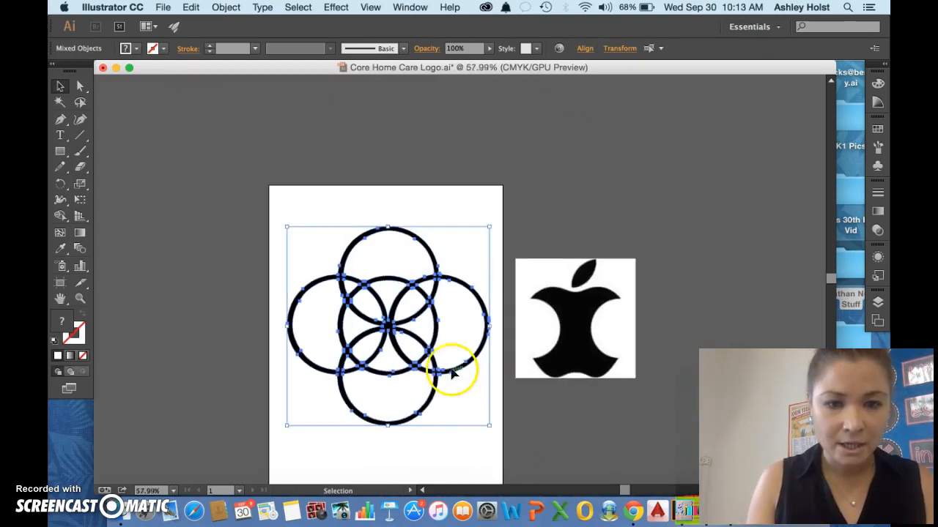
drag(456, 364, 253, 276)
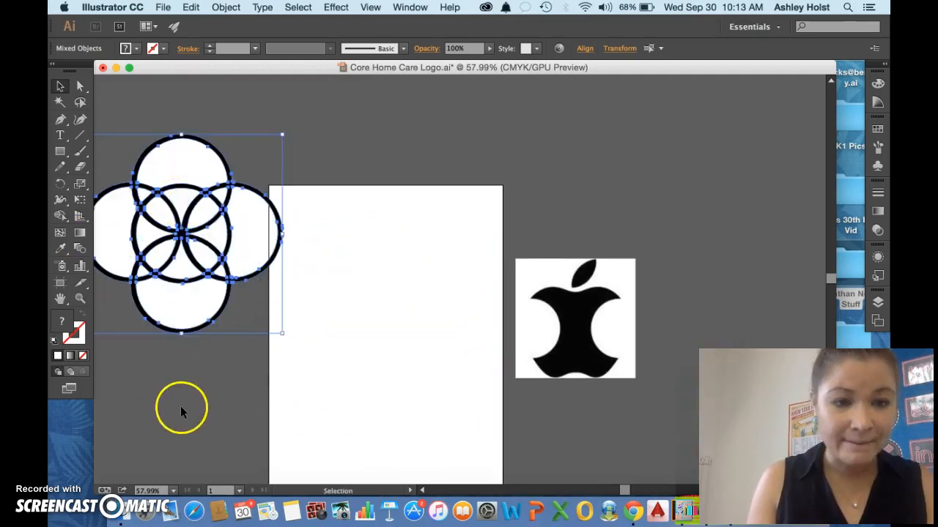
scroll(292, 362, down, 2)
scroll(291, 363, up, 5)
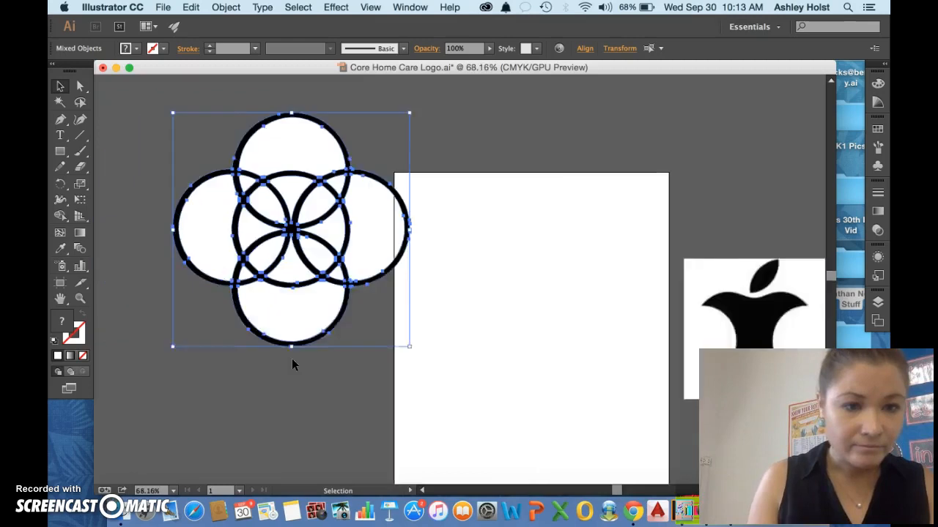
scroll(292, 358, up, 2)
click(241, 313)
Delete every white fill shape inside and between the rings, keeping only the black outlines.
click(333, 251)
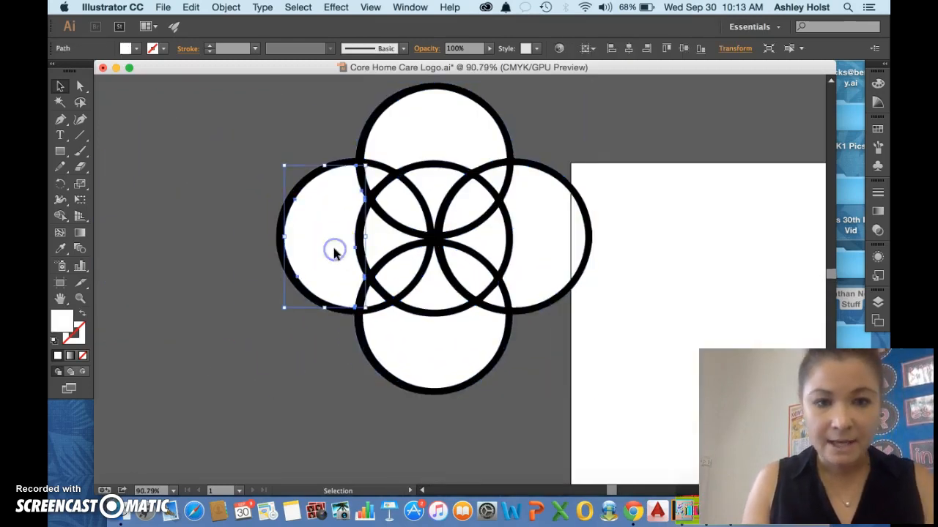
key(Delete)
click(381, 243)
key(Delete)
click(410, 348)
key(Delete)
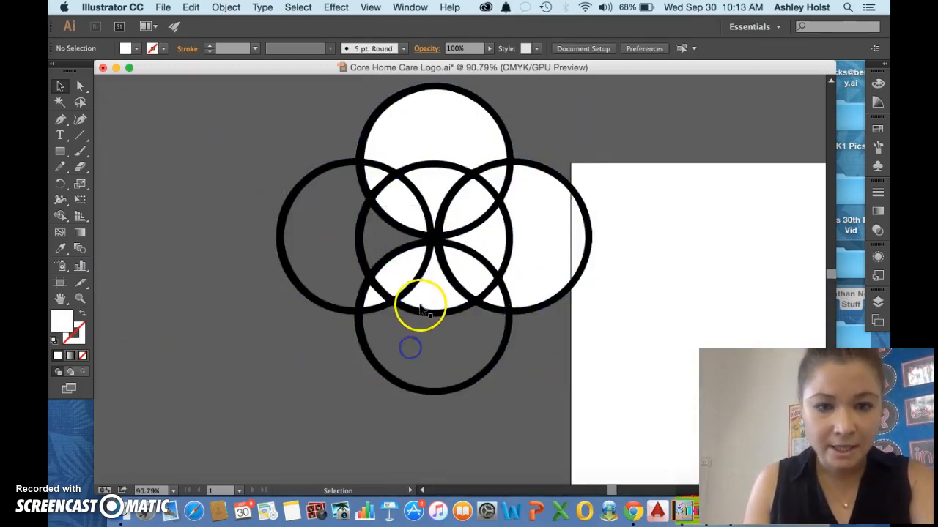
click(425, 301)
key(Delete)
click(403, 273)
key(Delete)
click(374, 299)
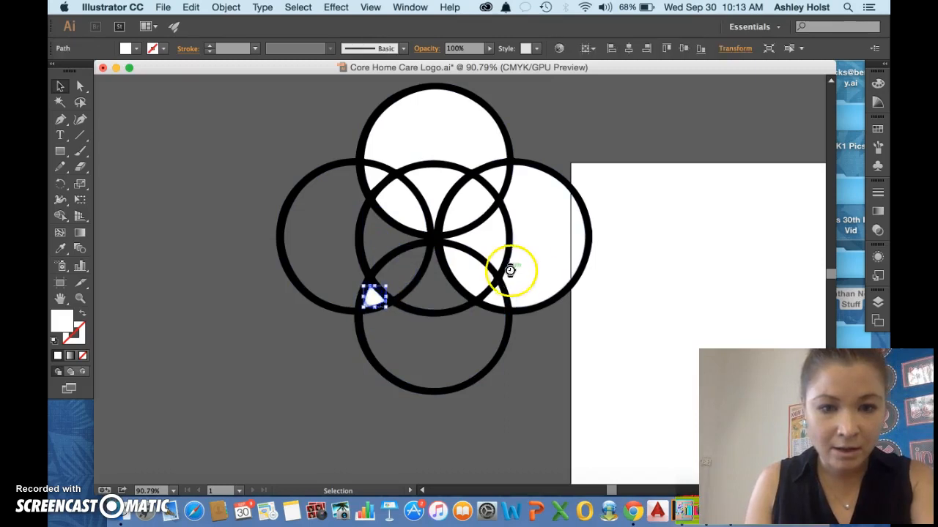
key(Delete)
click(530, 268)
key(Delete)
key(Delete)
click(477, 259)
key(Delete)
click(492, 295)
key(Delete)
click(469, 142)
key(Delete)
click(436, 178)
key(Delete)
click(402, 205)
key(Delete)
click(450, 209)
key(Delete)
click(489, 183)
key(Delete)
click(365, 174)
key(Delete)
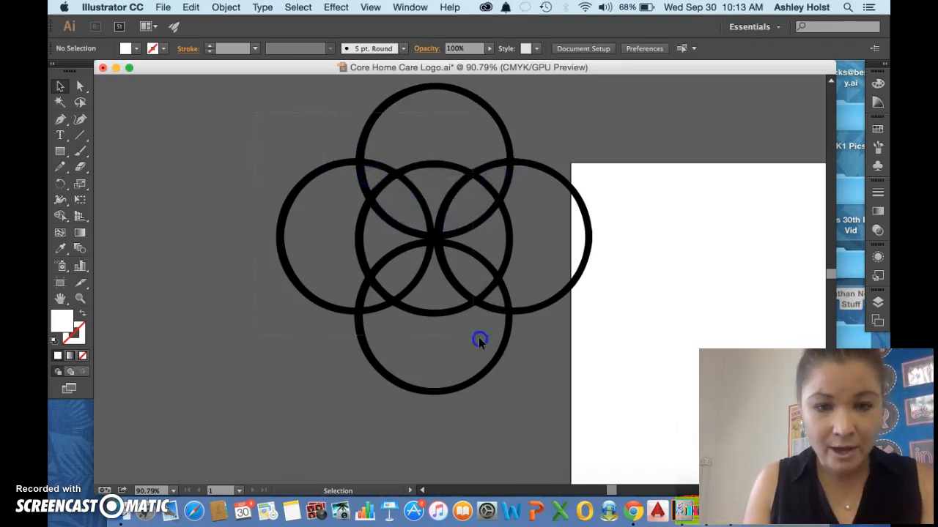
Move the black ring outline group back onto the middle of the artboard.
drag(478, 338, 521, 347)
click(537, 176)
scroll(519, 200, down, 5)
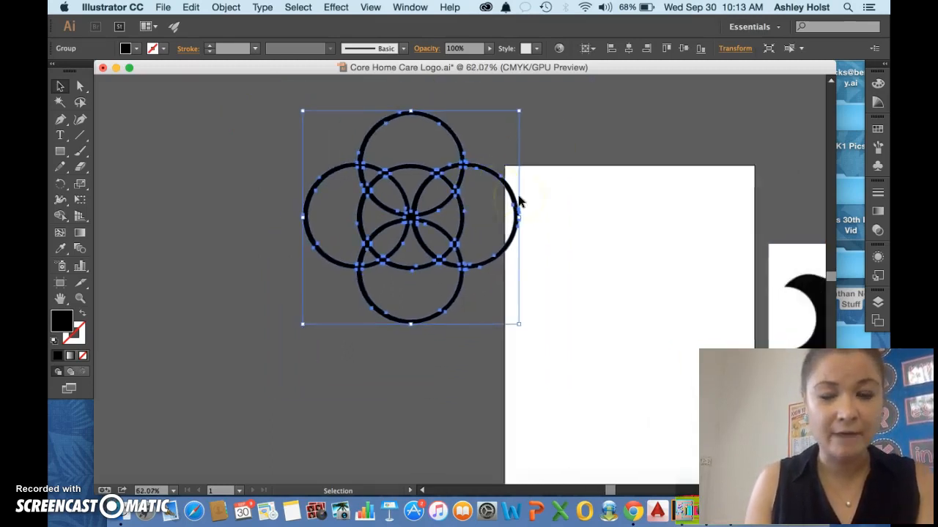
scroll(520, 201, up, 3)
scroll(519, 201, right, 3)
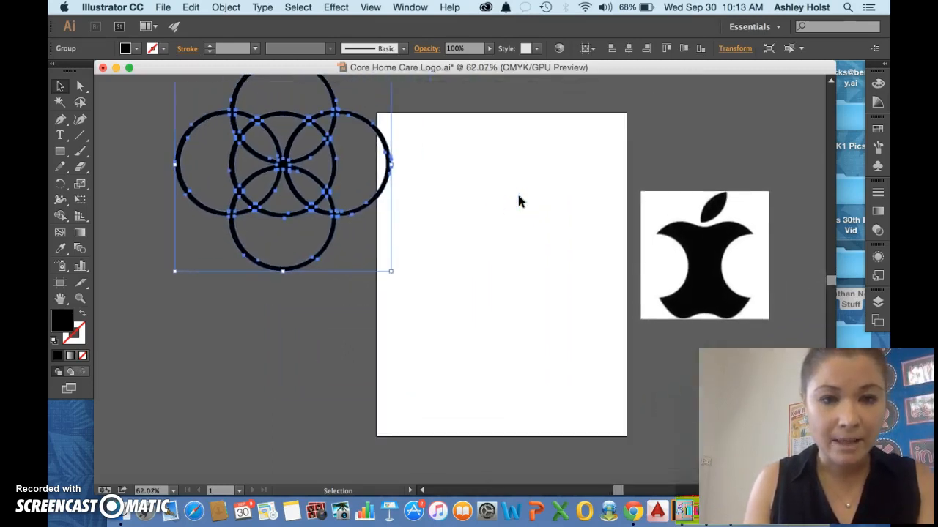
click(306, 132)
drag(307, 132, 530, 240)
click(696, 122)
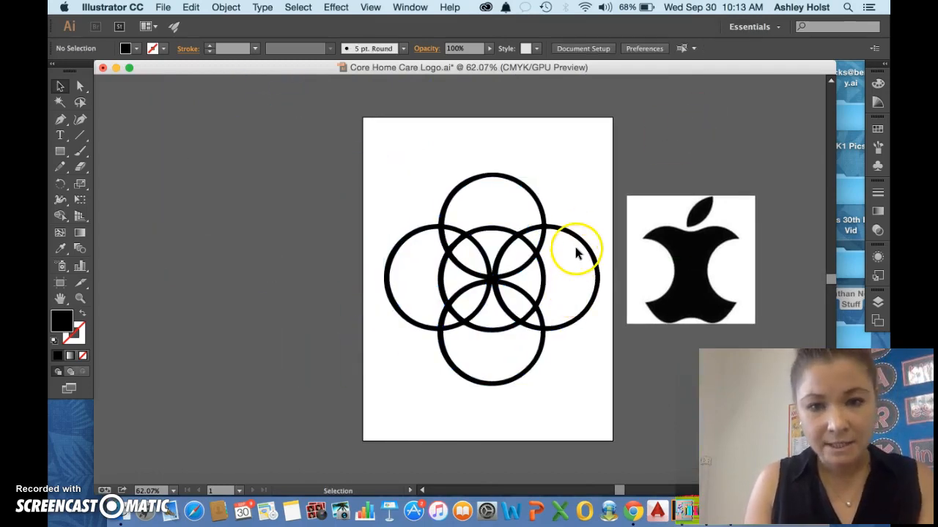
scroll(575, 250, up, 2)
click(518, 254)
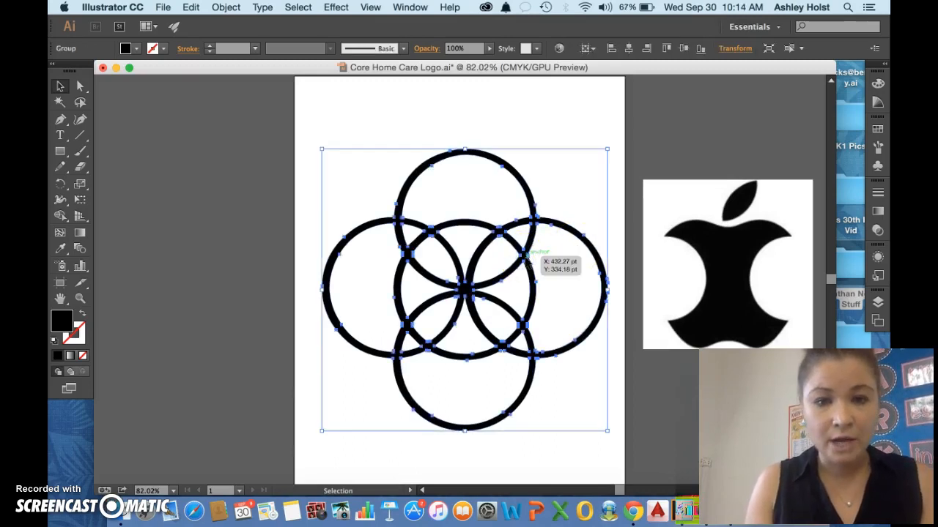
click(682, 131)
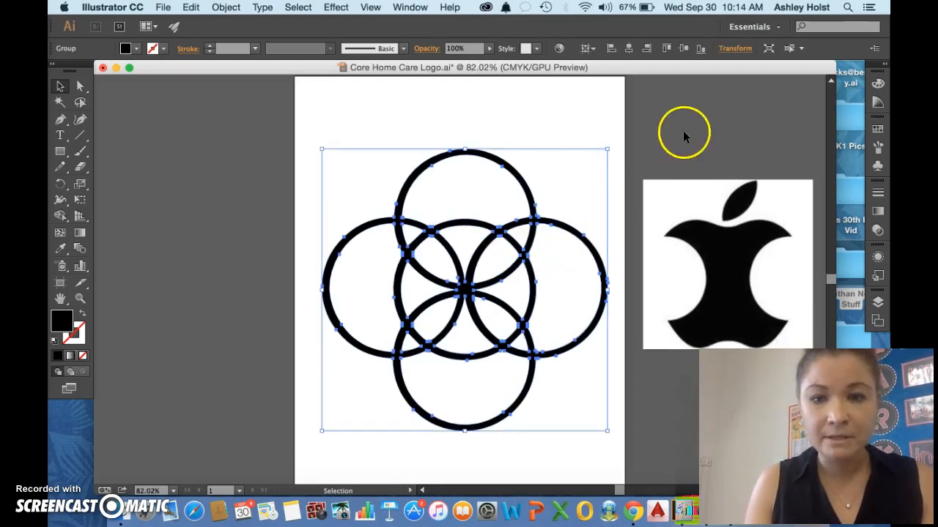
click(698, 203)
click(145, 108)
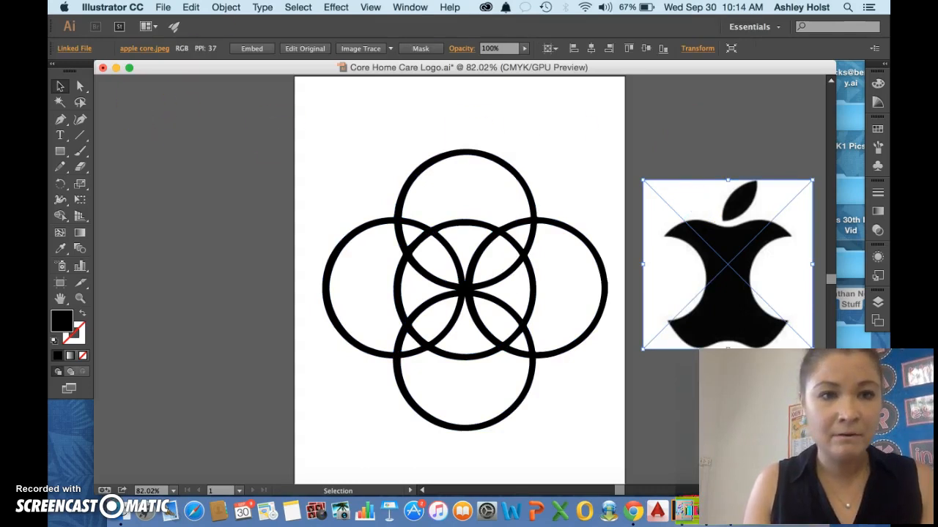
click(226, 6)
mouse_move(260, 346)
click(416, 356)
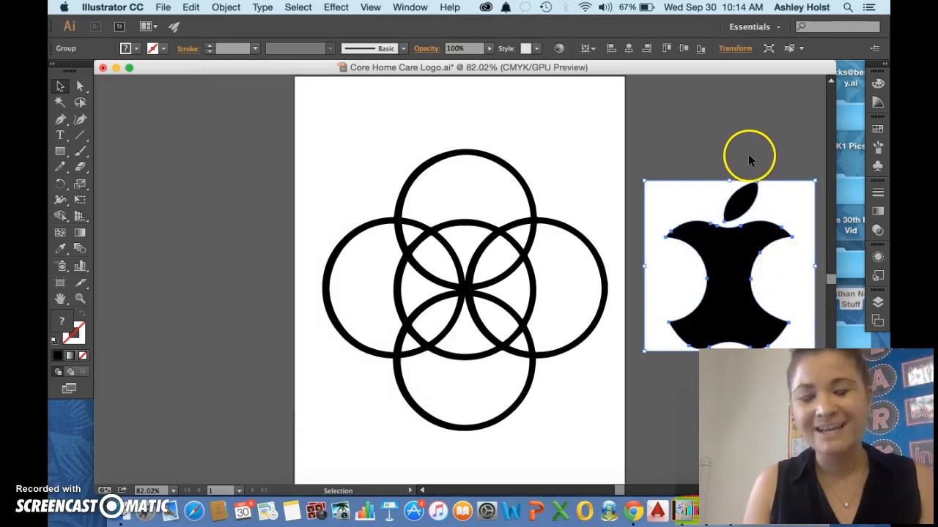
click(748, 154)
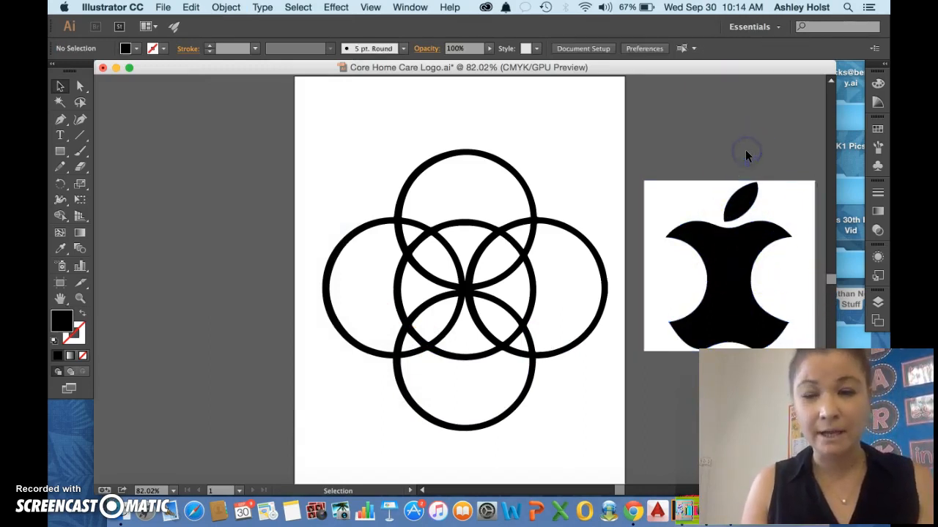
Convert the linked apple core image to vector paths with Image Trace's Make and Expand.
click(764, 187)
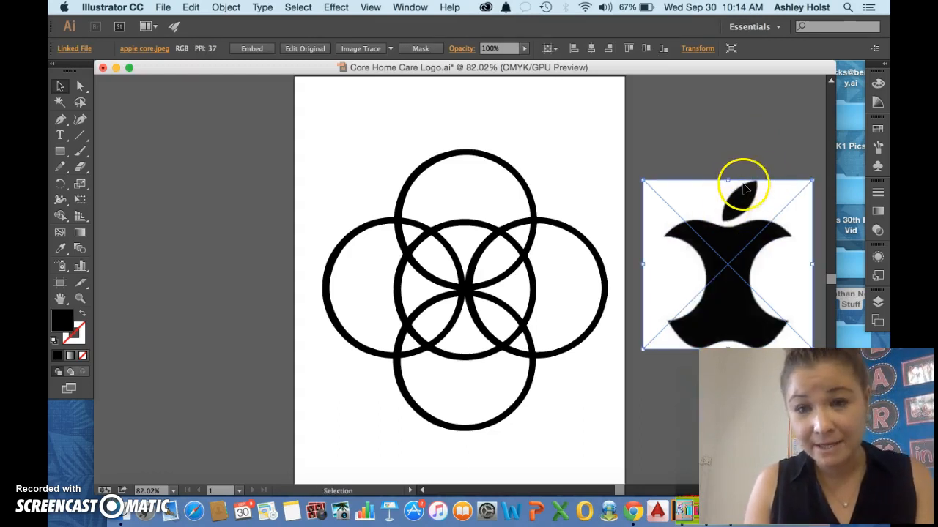
click(225, 7)
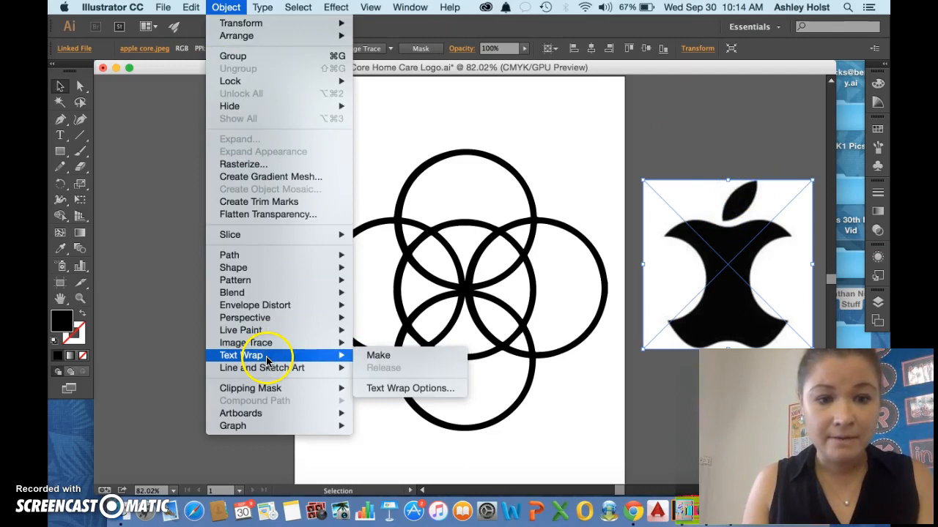
mouse_move(266, 344)
click(378, 356)
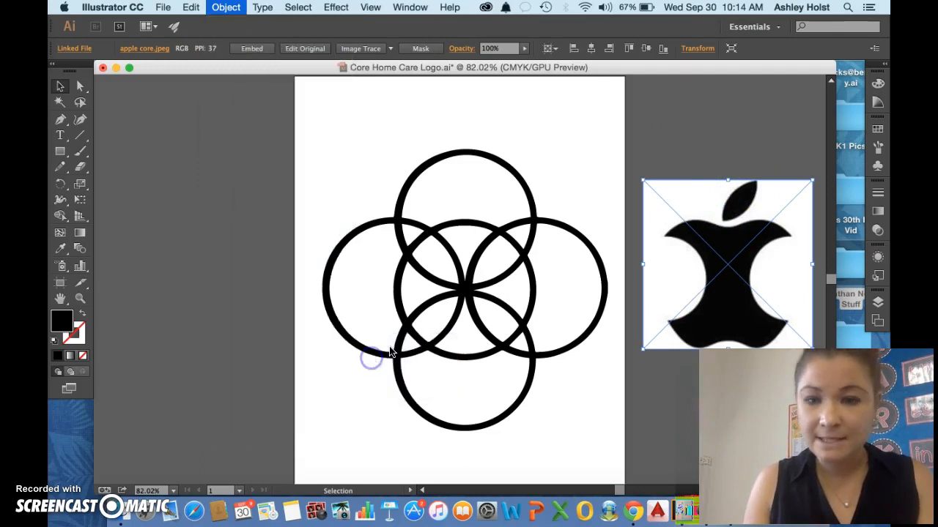
click(742, 140)
Ungroup the traced apple core artwork and delete its white background shape.
click(672, 277)
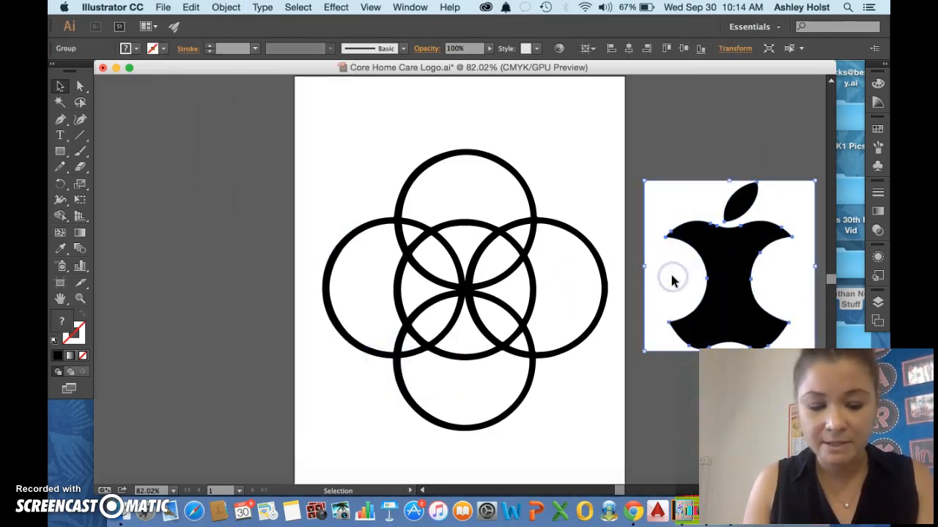
right_click(673, 280)
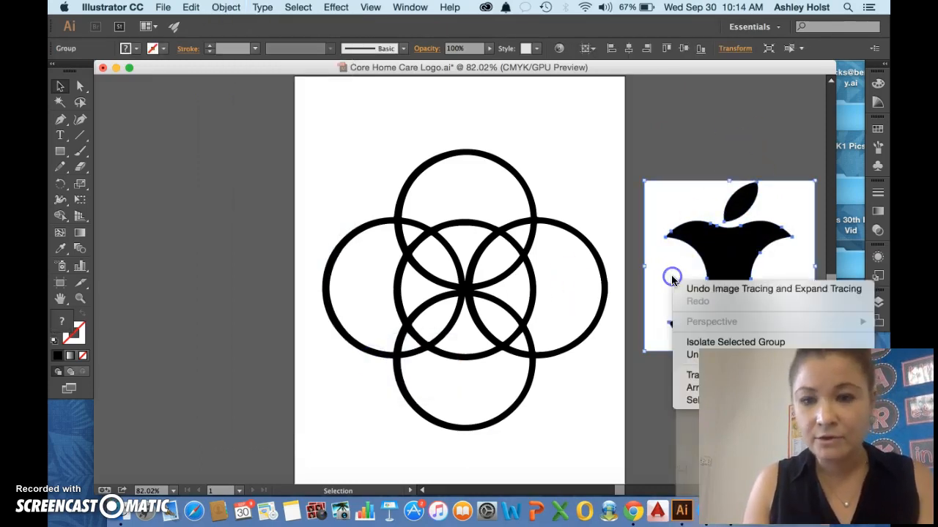
click(707, 353)
click(725, 155)
click(708, 195)
key(Delete)
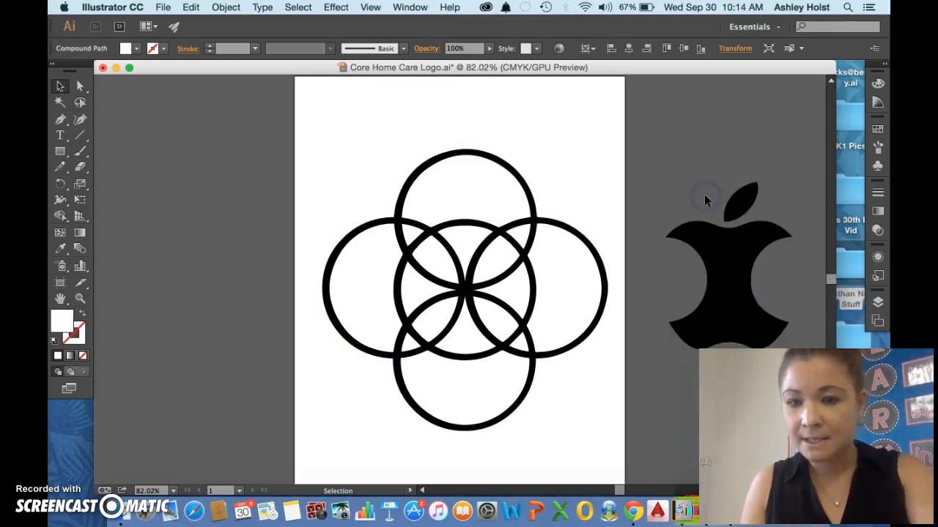
Group the black apple core with its leaf, and fit the group, narrowed, over the centre of the rings.
click(769, 320)
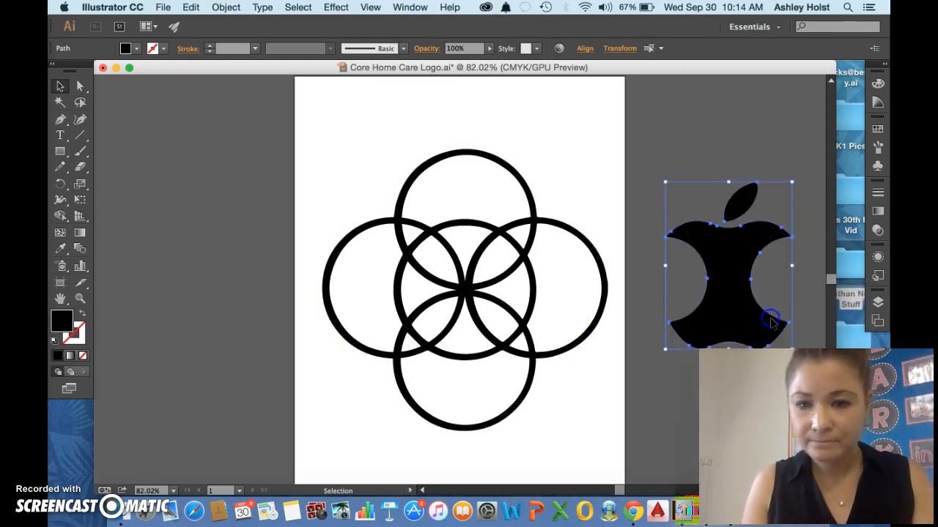
key(super+g)
drag(743, 308, 509, 311)
drag(556, 351, 467, 362)
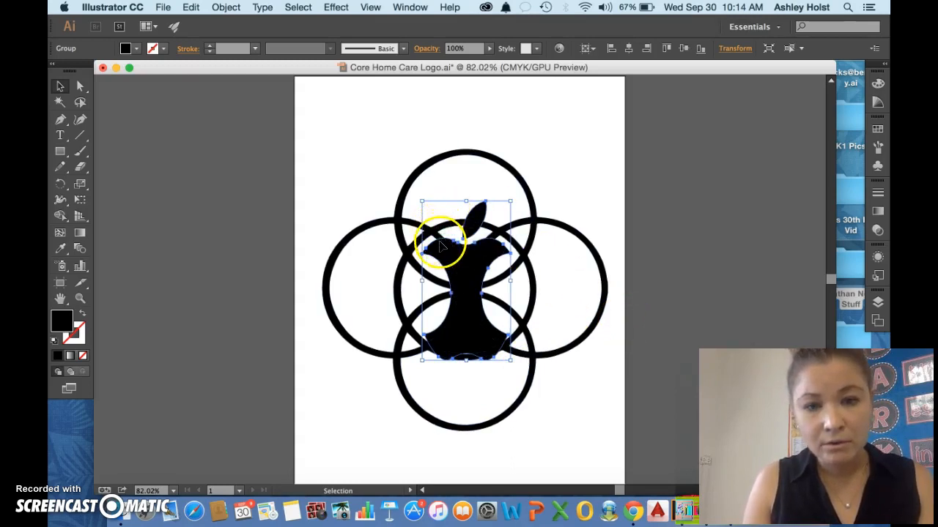
Move the narrowed apple core group off the rings onto the empty canvas right of the artboard.
drag(441, 246, 674, 191)
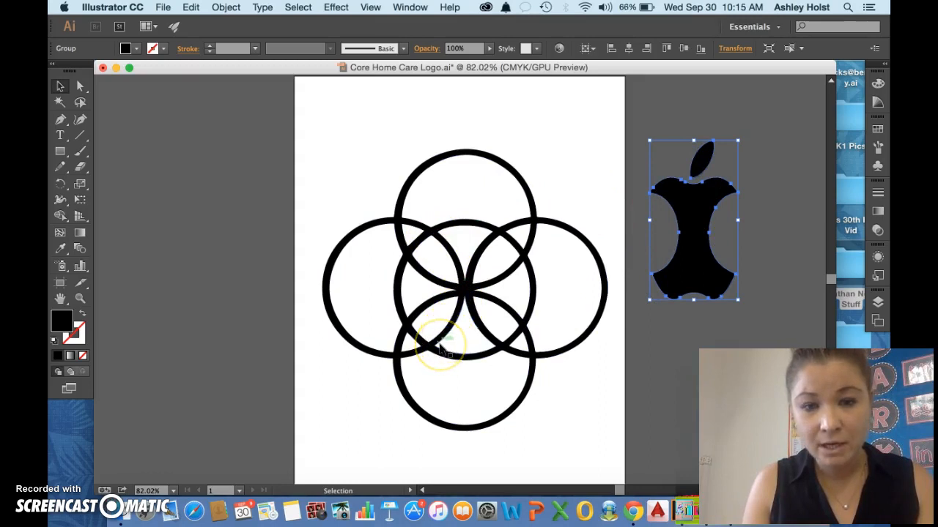
Move the apple core group to the empty canvas left of the artboard.
click(469, 225)
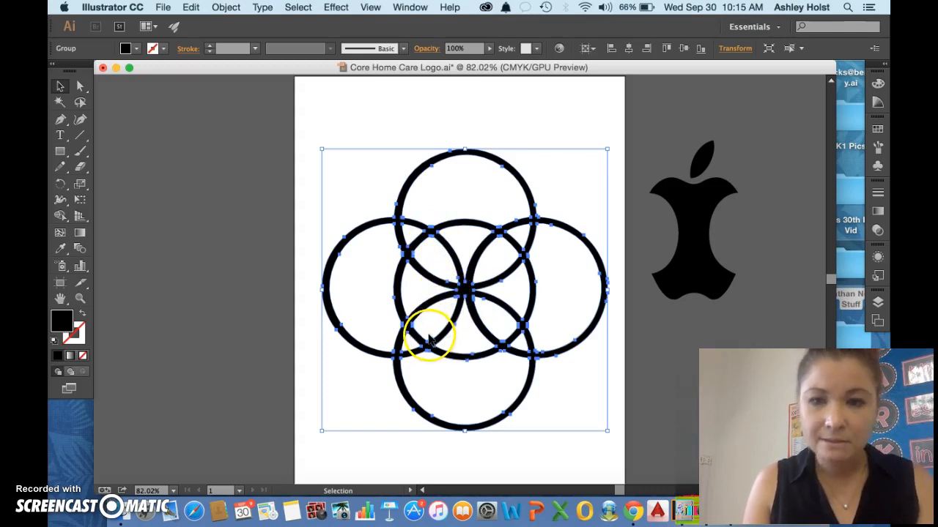
click(702, 315)
drag(692, 220, 167, 237)
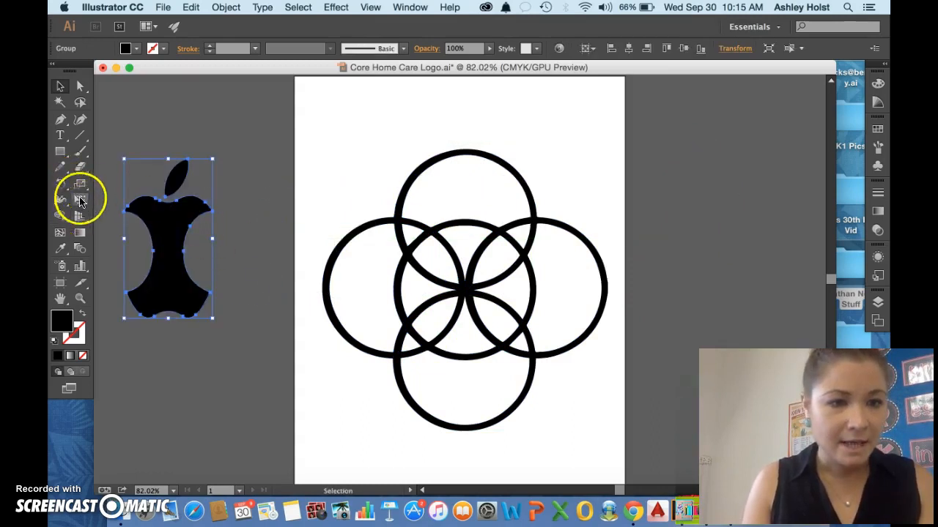
Cover the right half of the apple core with a black rectangle starting at its vertical centre line and extending past both ends.
click(60, 151)
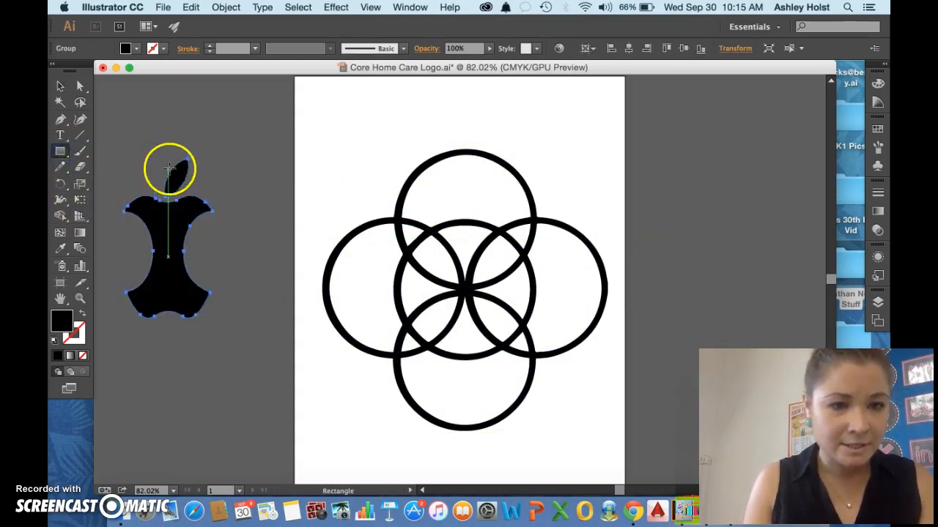
drag(169, 137, 227, 362)
click(60, 86)
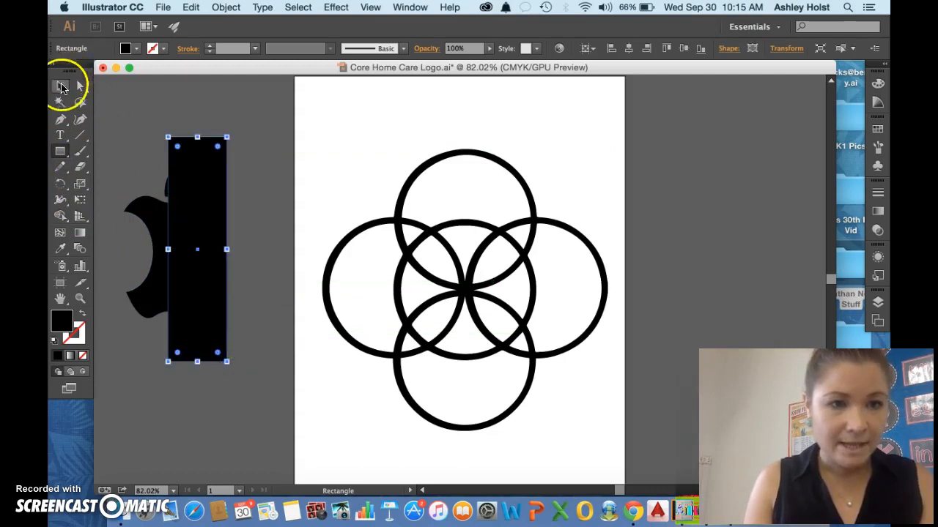
drag(218, 335, 247, 359)
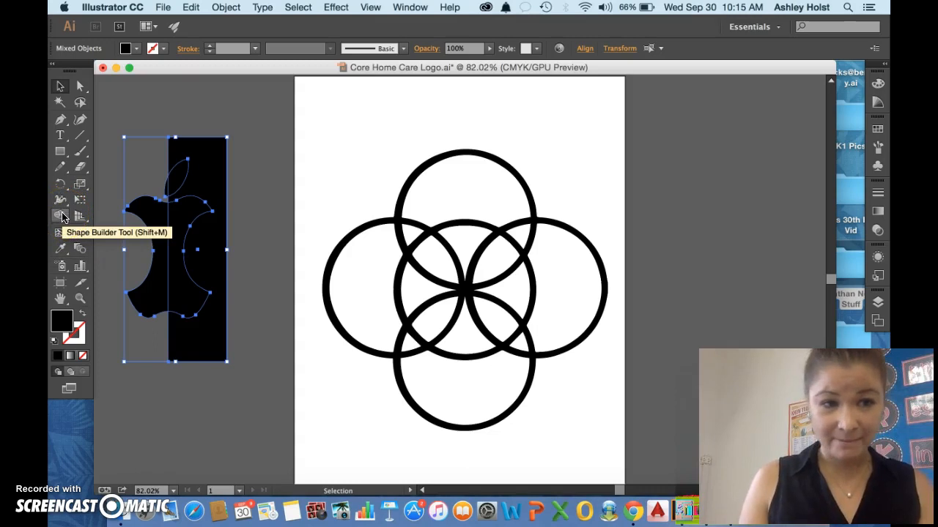
Copy the full apple core group and place the duplicate on the empty canvas right of the artboard.
click(163, 109)
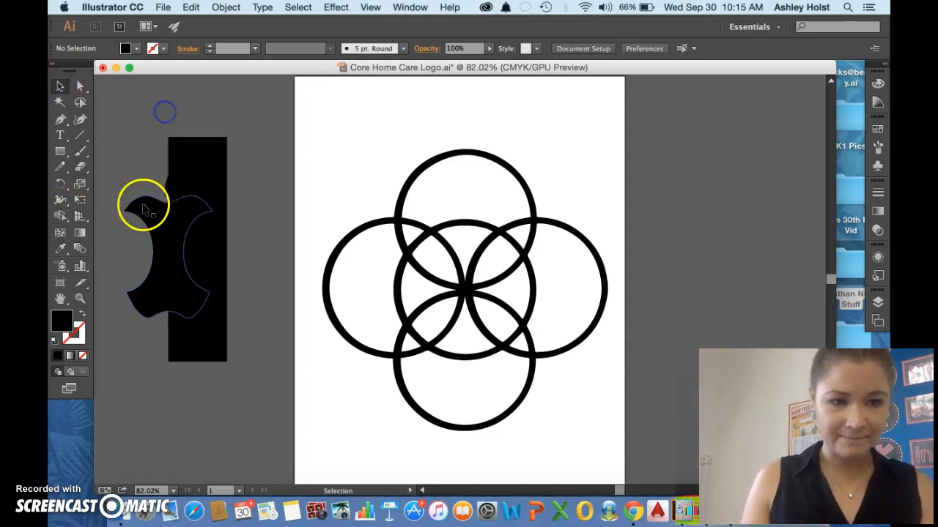
click(143, 207)
key(a)
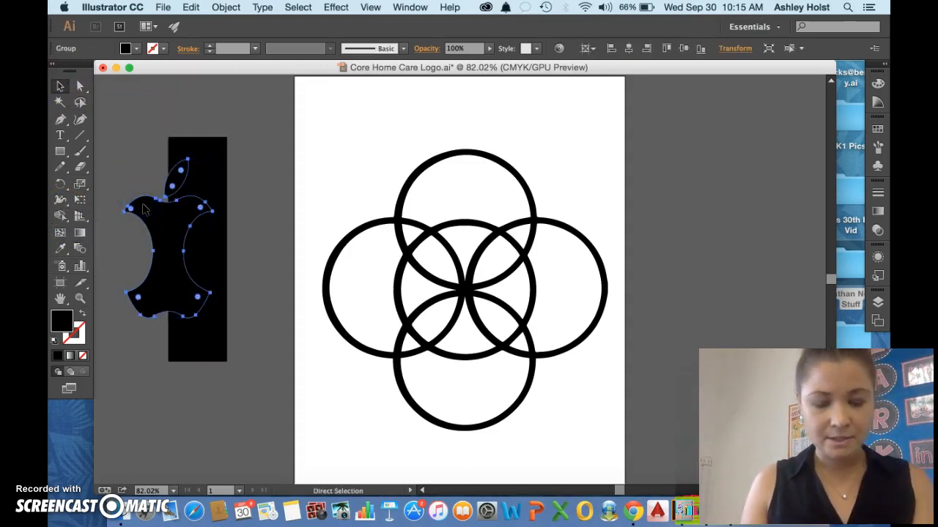
key(v)
key(super+c)
key(super+v)
drag(493, 356, 707, 282)
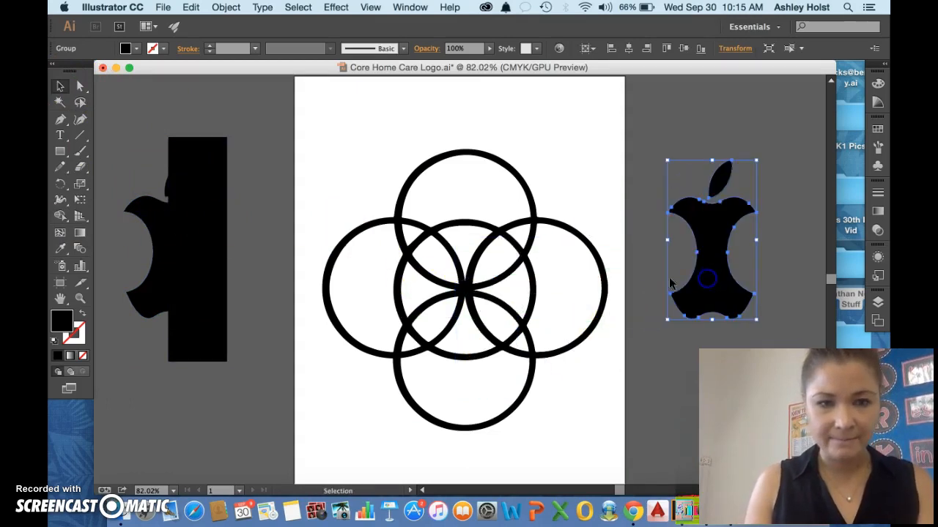
Remove the rectangle and the right half of the apple core it covers with the Shape Builder tool.
drag(123, 156, 234, 357)
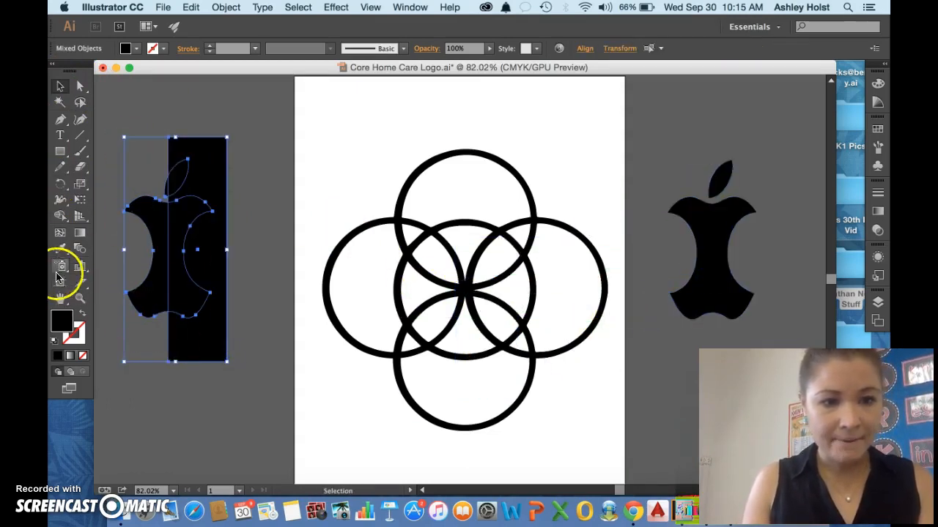
click(59, 218)
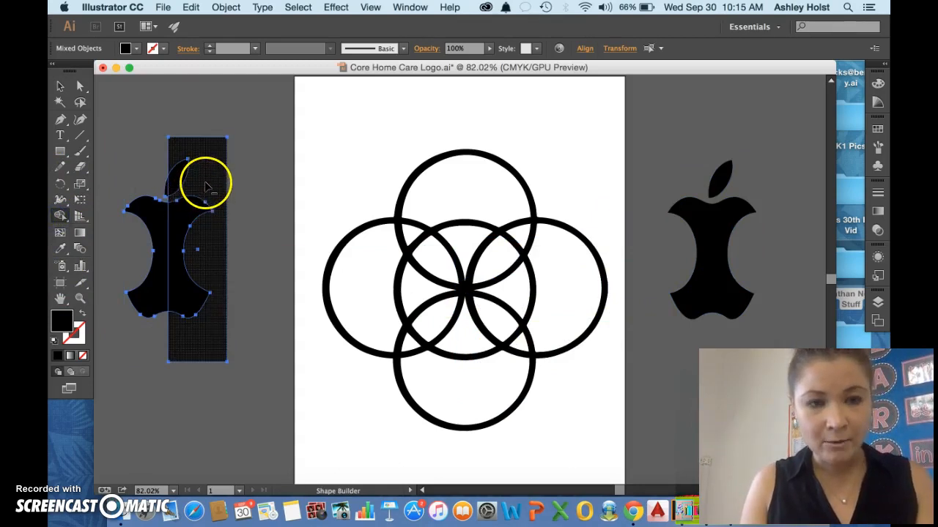
alt+click(184, 173)
drag(183, 207, 190, 170)
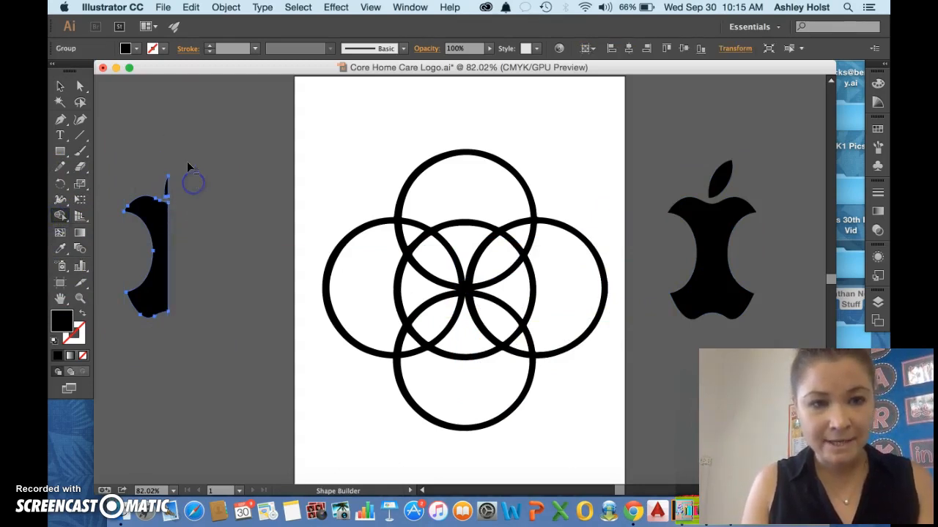
click(60, 86)
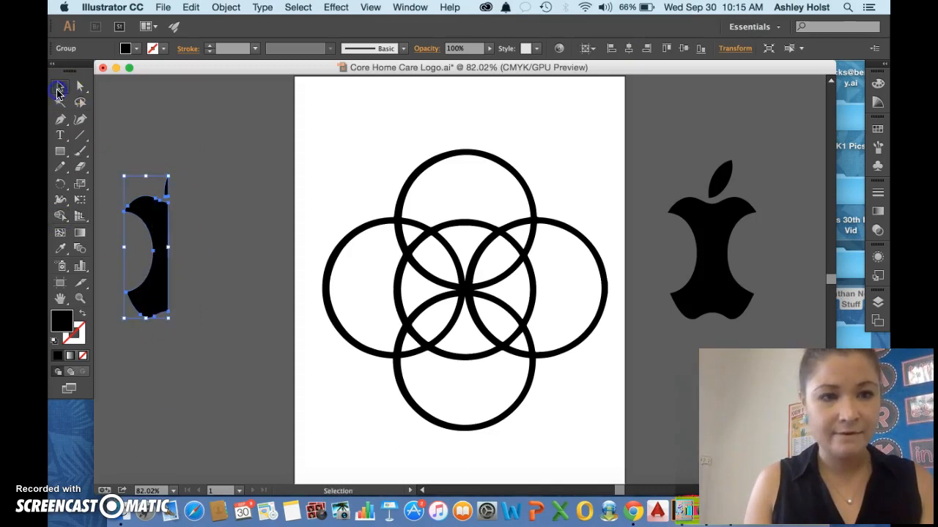
Move the half apple core over the centre of the rings, narrow it and align its straight edge with the rings' vertical centre.
drag(244, 238, 453, 243)
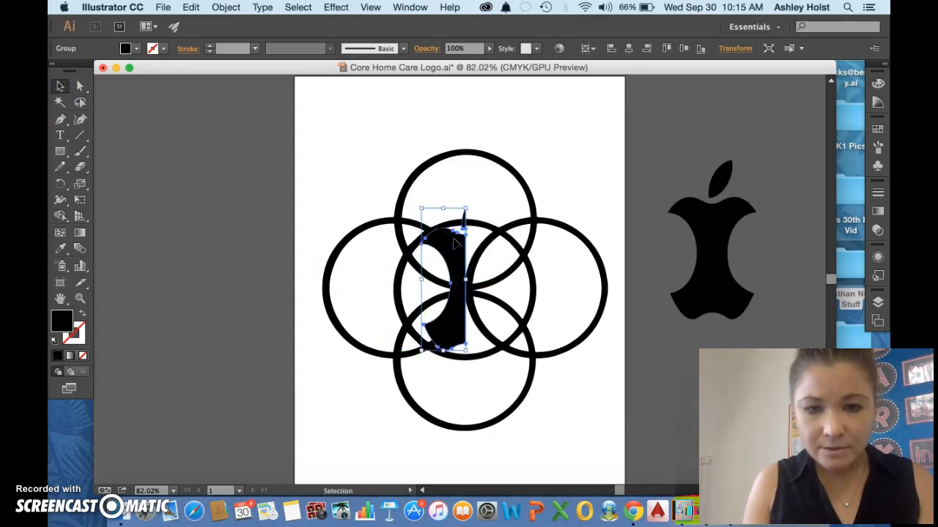
drag(467, 281, 462, 282)
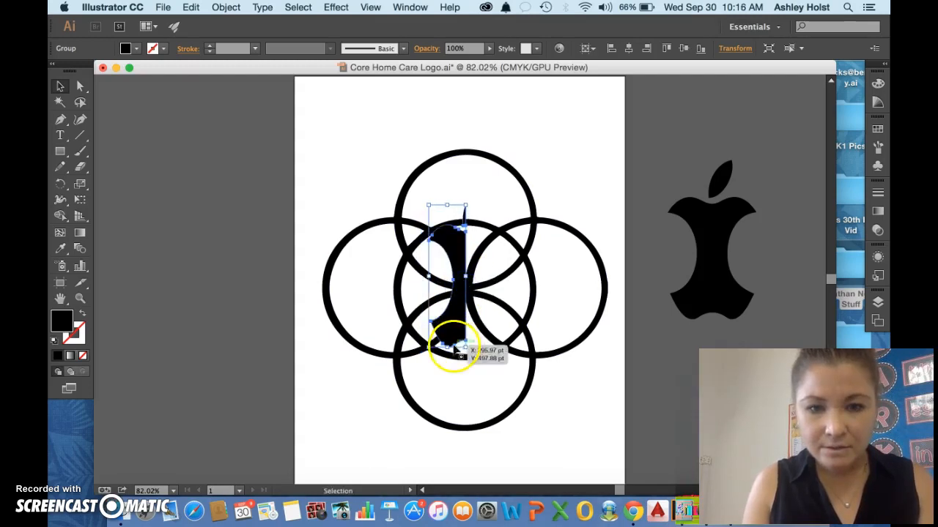
click(241, 267)
Pull the anchor at the half core's upper outer tip outward toward the centre ring with Direct Selection.
click(79, 86)
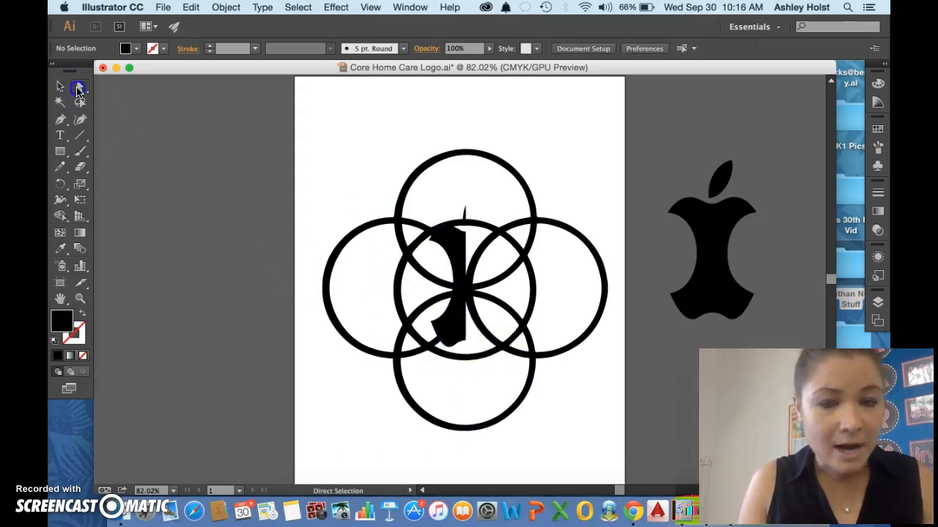
scroll(435, 234, up, 3)
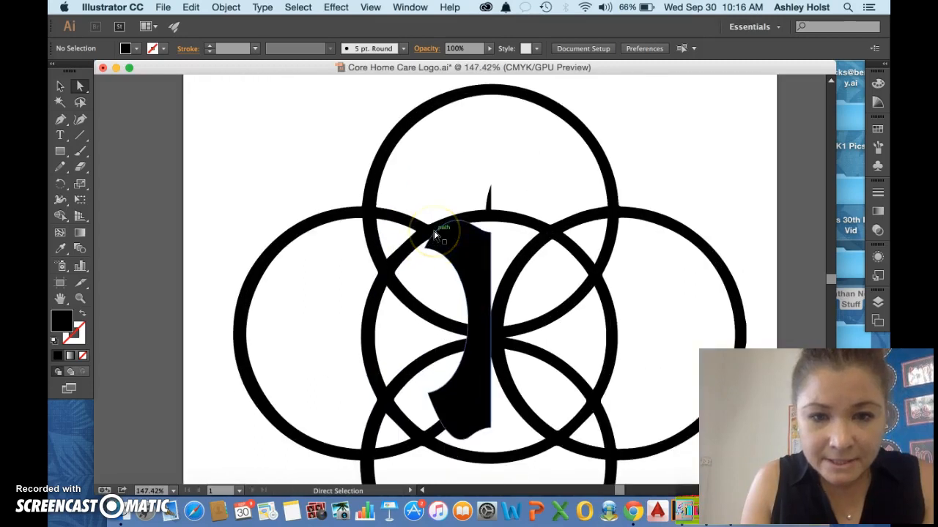
click(442, 256)
mouse_move(422, 247)
mouse_down()
mouse_move(413, 247)
mouse_move(424, 253)
mouse_up()
click(424, 255)
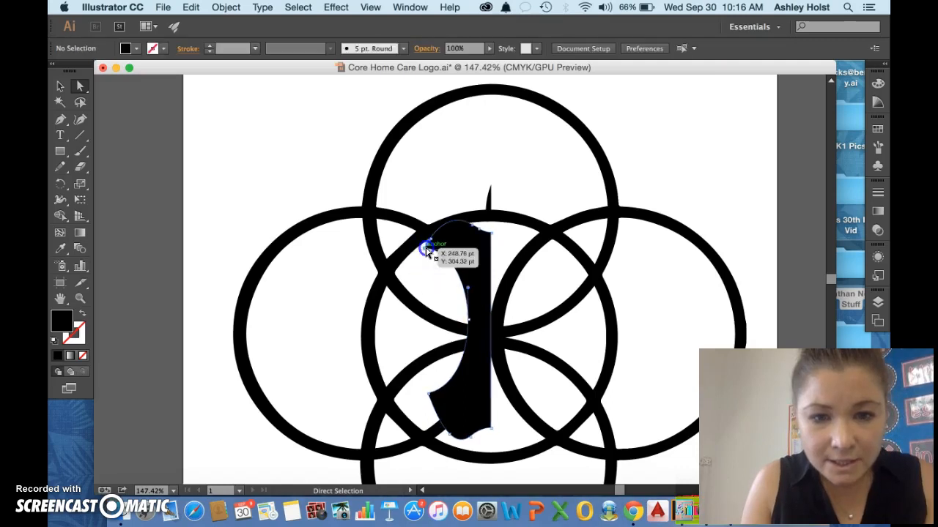
click(428, 252)
drag(428, 251, 419, 252)
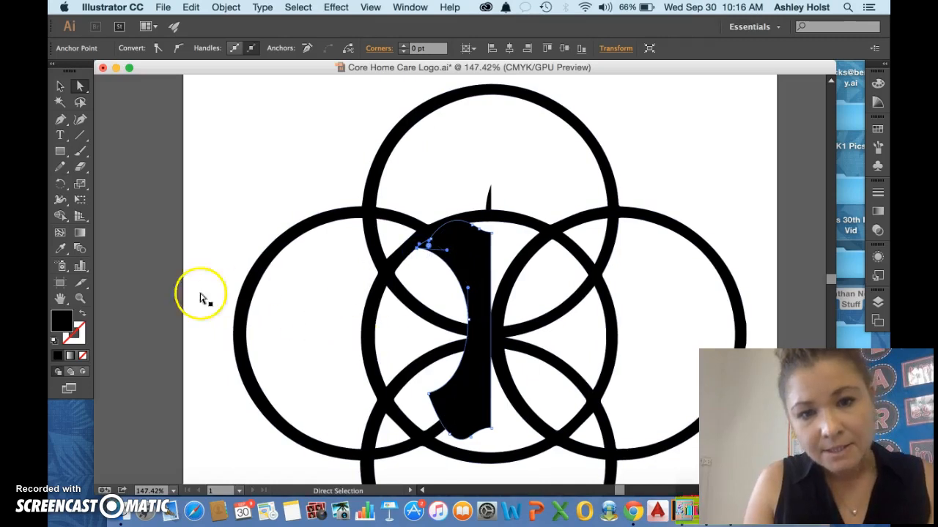
Move the half core's upper tip anchor and its neighbouring anchor farther outward to follow the centre ring's edge.
click(167, 244)
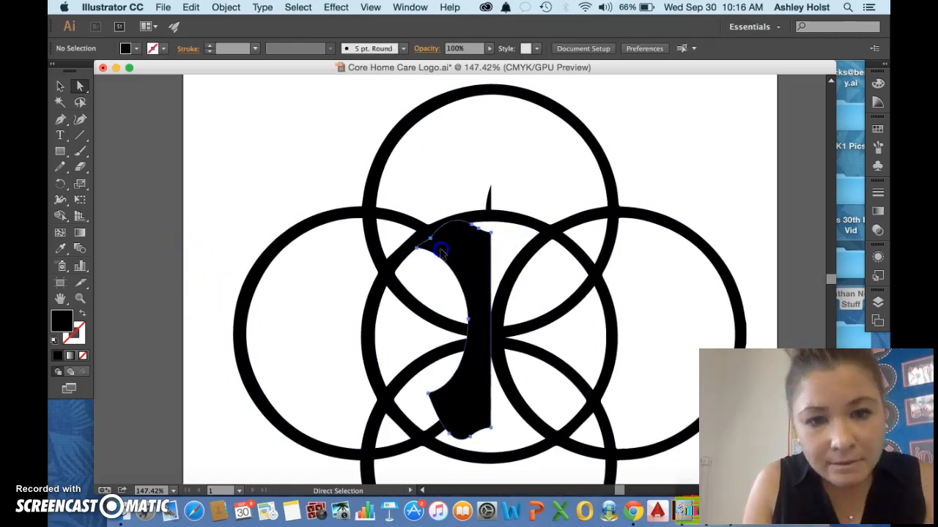
click(439, 248)
drag(414, 250, 413, 251)
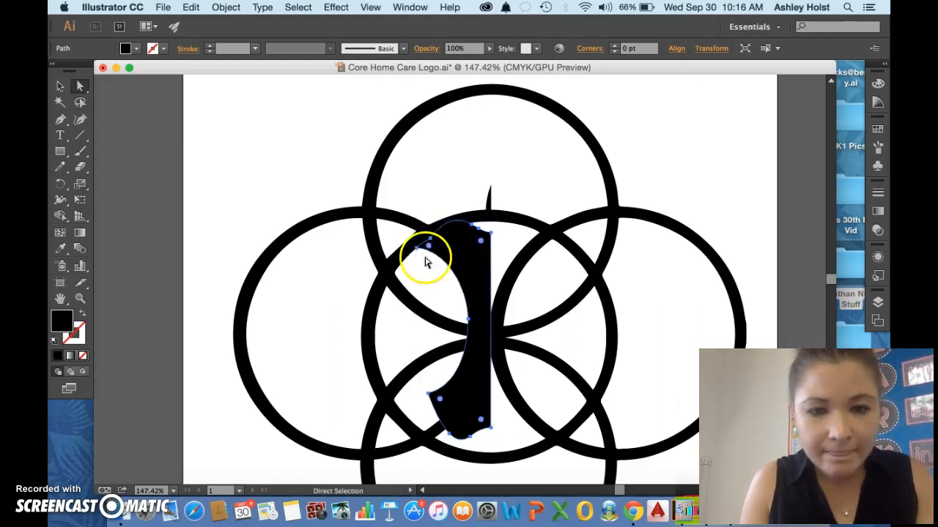
click(412, 251)
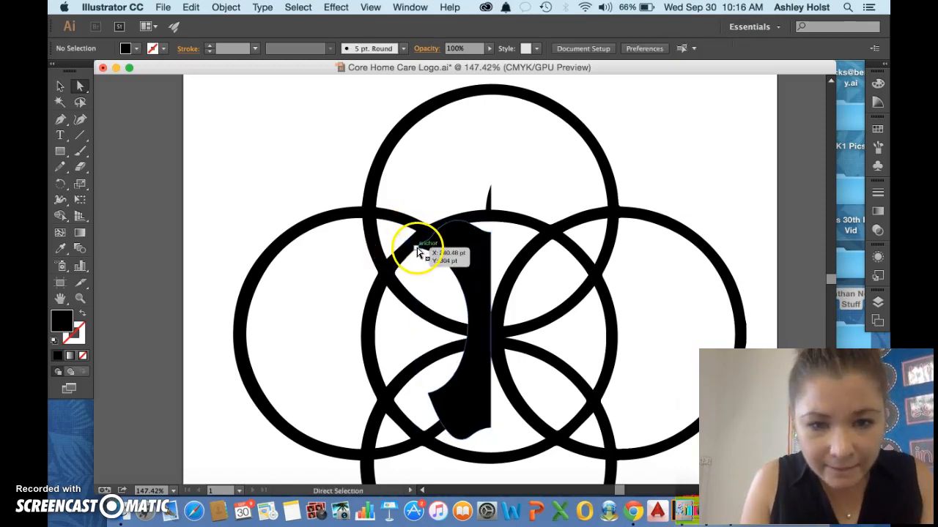
click(415, 250)
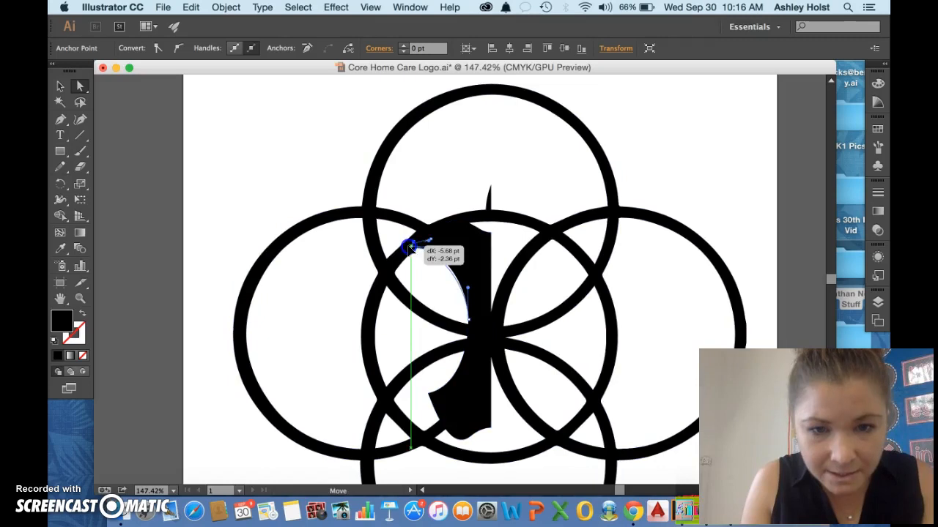
drag(431, 241, 425, 238)
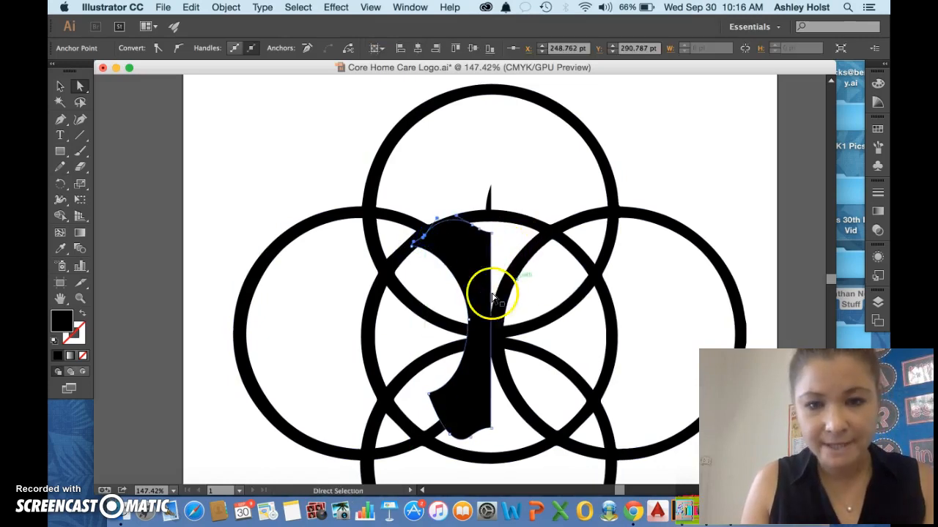
Reshape the lower end of the half core by moving its anchors outward and down onto the centre ring's curve.
scroll(472, 396, down, 2)
drag(471, 407, 438, 376)
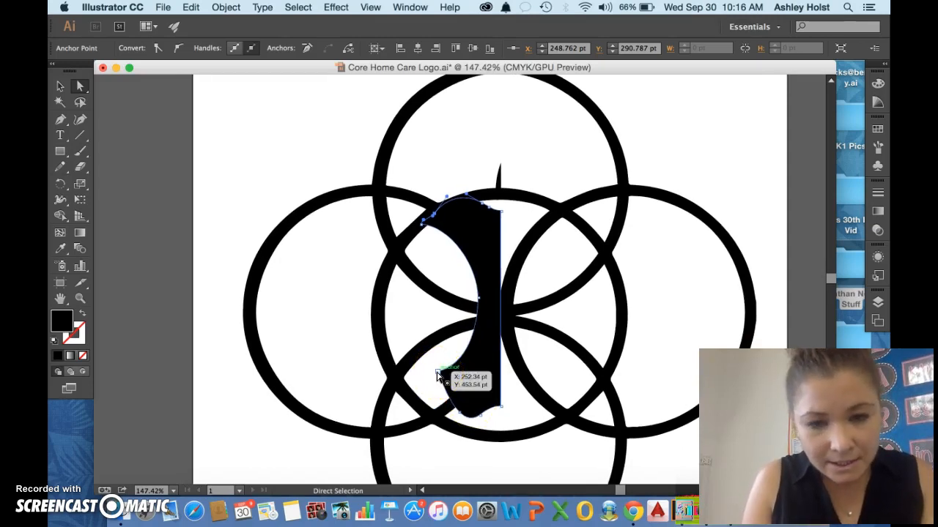
drag(438, 376, 501, 433)
click(457, 416)
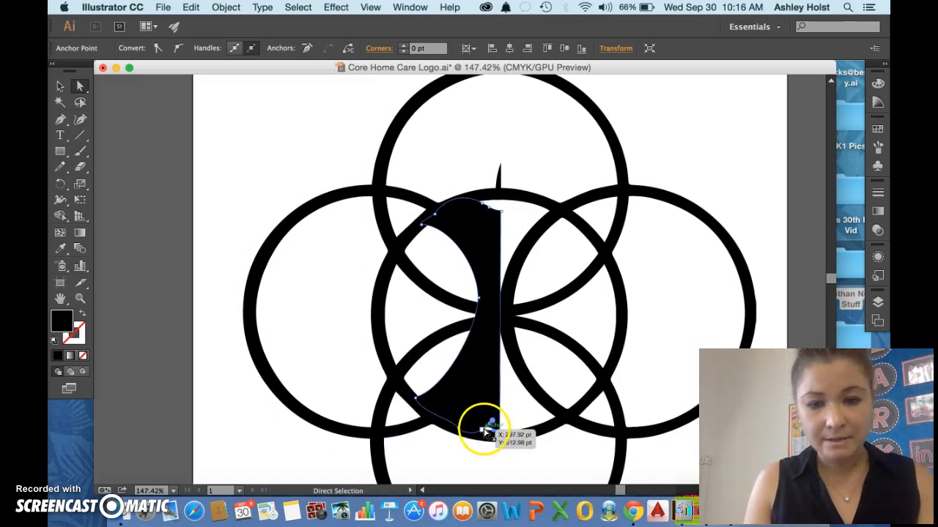
drag(487, 434, 488, 435)
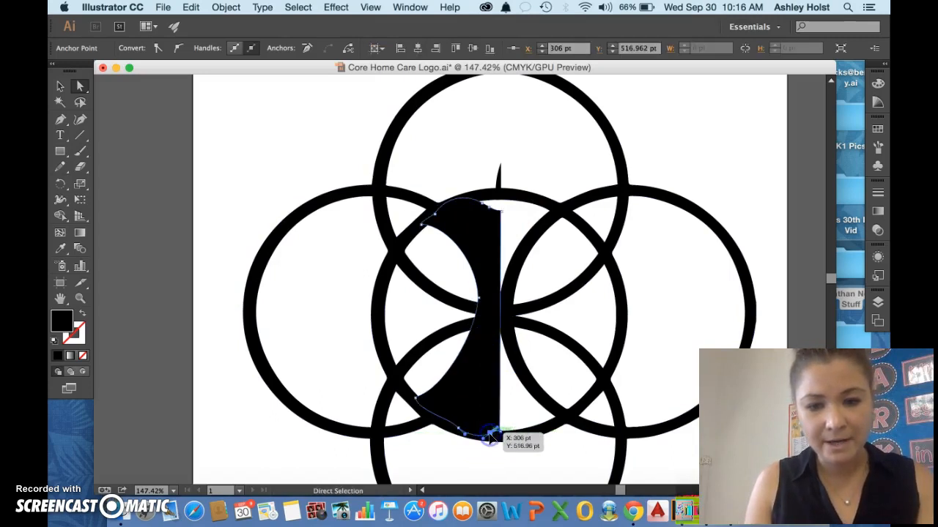
click(59, 87)
click(247, 146)
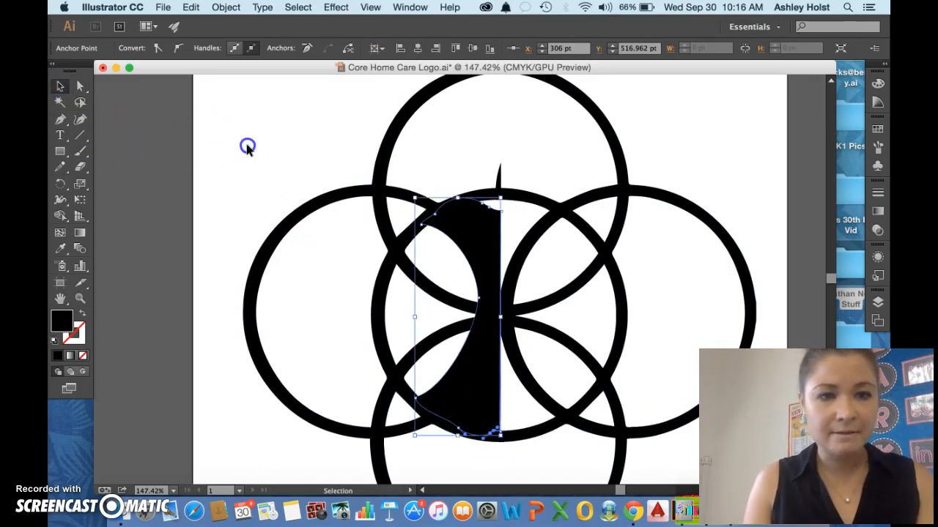
Try to subtract an area of the ring group beside the half core with the Shape Builder tool, and undo the change.
scroll(246, 150, down, 2)
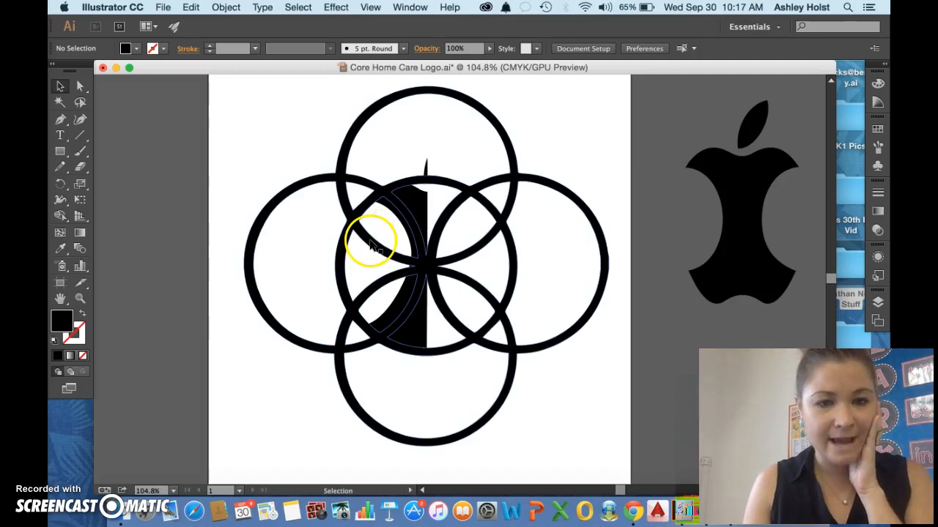
click(61, 87)
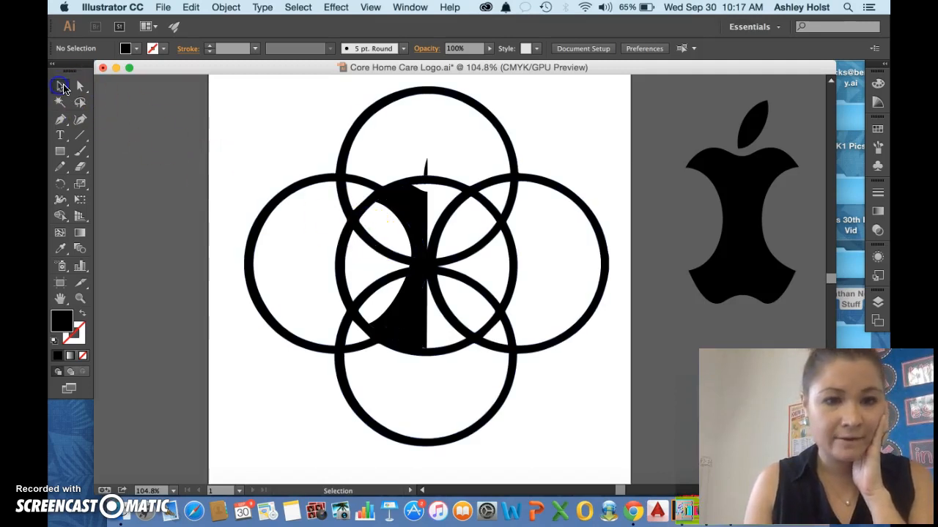
click(381, 242)
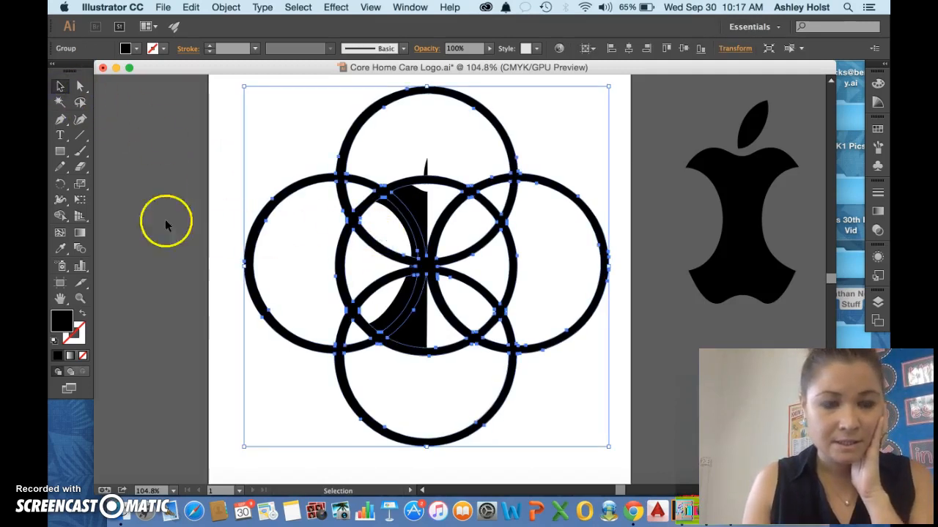
click(60, 216)
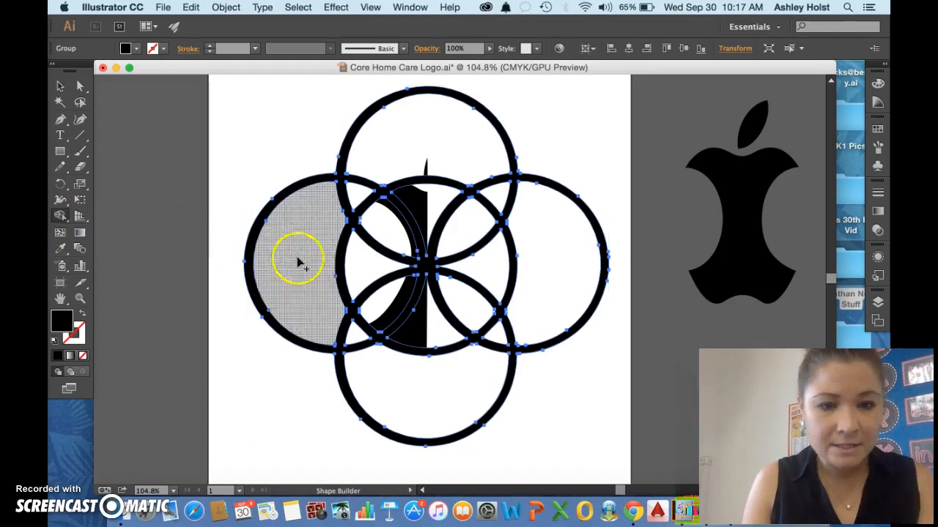
alt+click(377, 251)
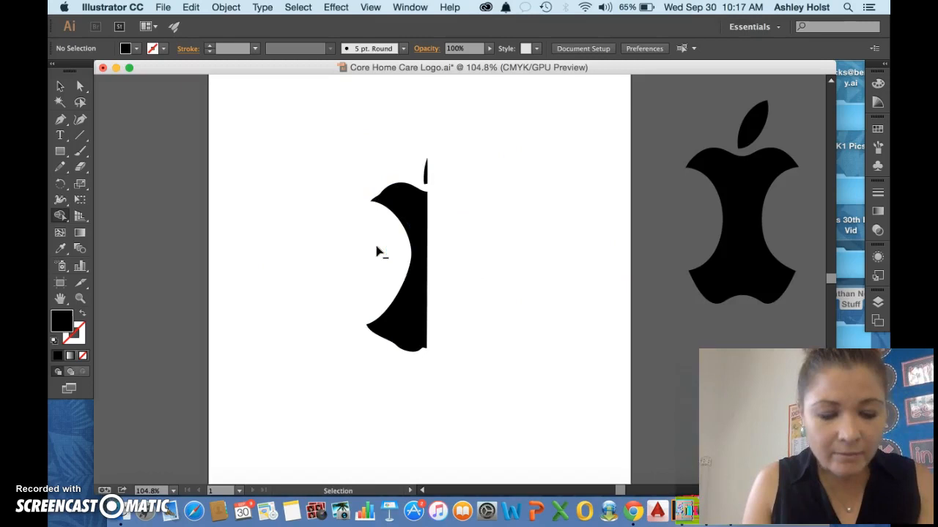
key(super+z)
click(408, 189)
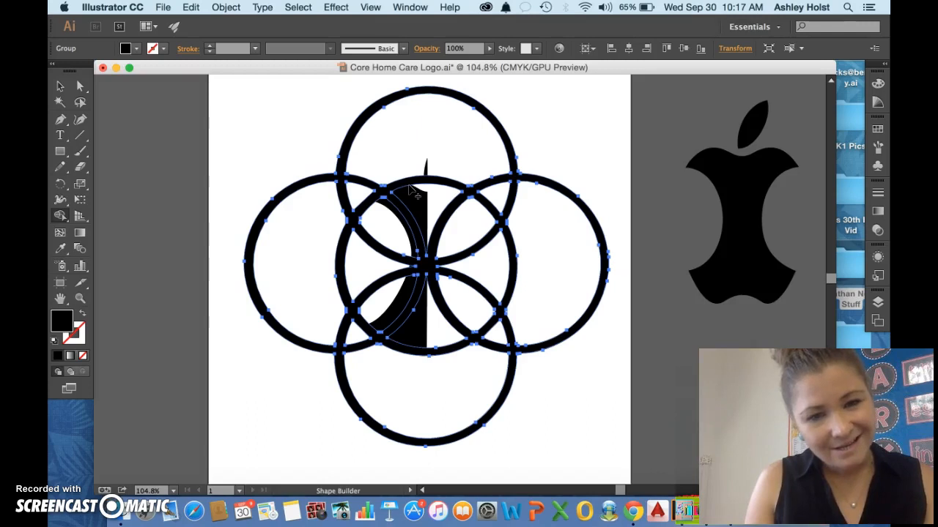
Paste a duplicate of the five-ring group and align it exactly over the original rings.
click(62, 87)
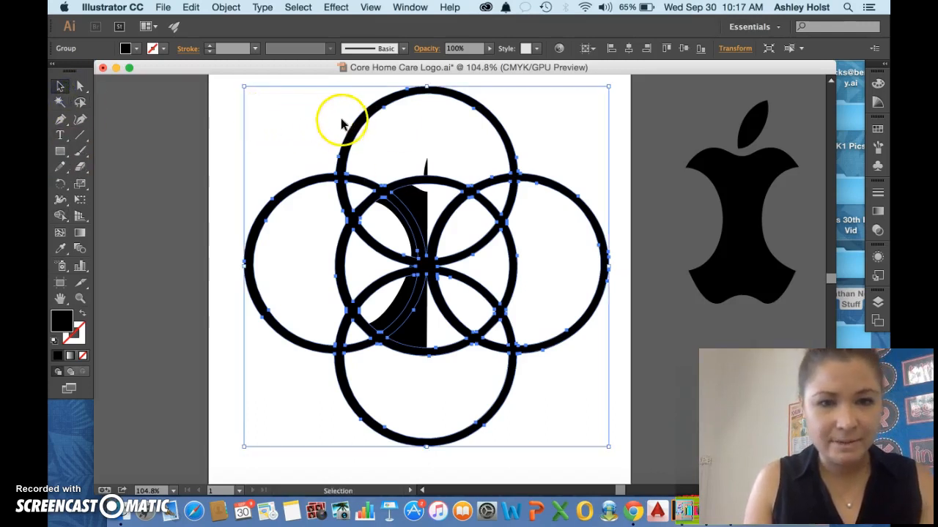
key(a)
key(super+v)
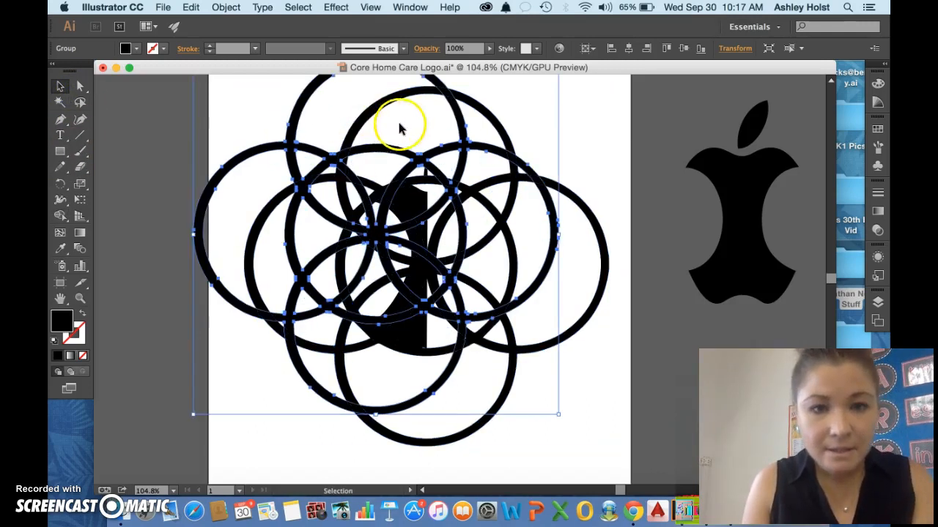
drag(458, 107, 510, 140)
key(Left)
key(Left)
key(Left)
key(Left)
key(Down)
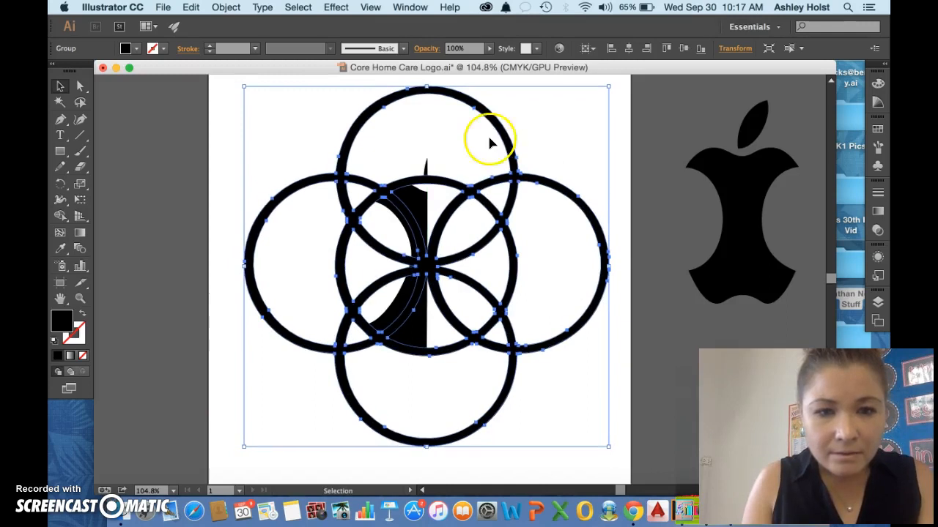
Try to subtract an area beside the half core with the Shape Builder tool, and undo back to before the ring duplicate.
click(255, 188)
click(286, 246)
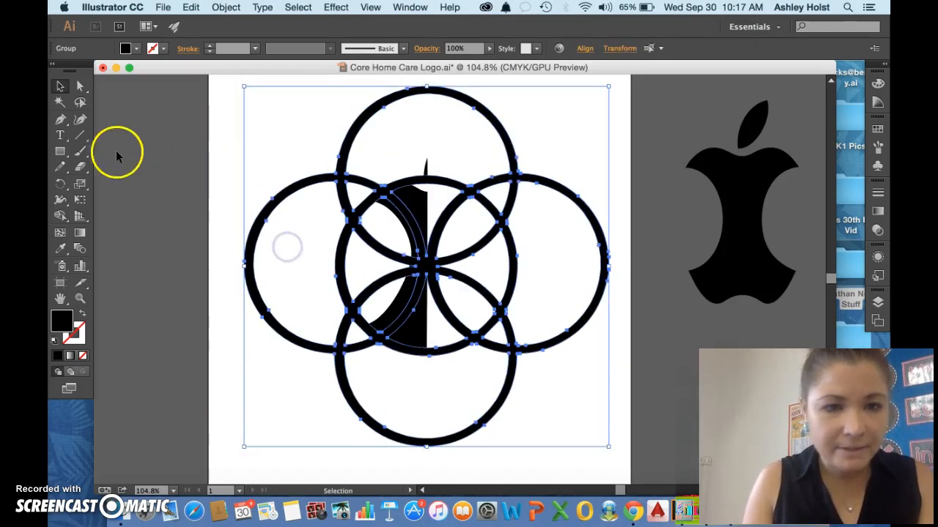
click(60, 215)
mouse_move(418, 214)
mouse_down()
mouse_move(402, 215)
mouse_move(409, 221)
mouse_up()
key(super+z)
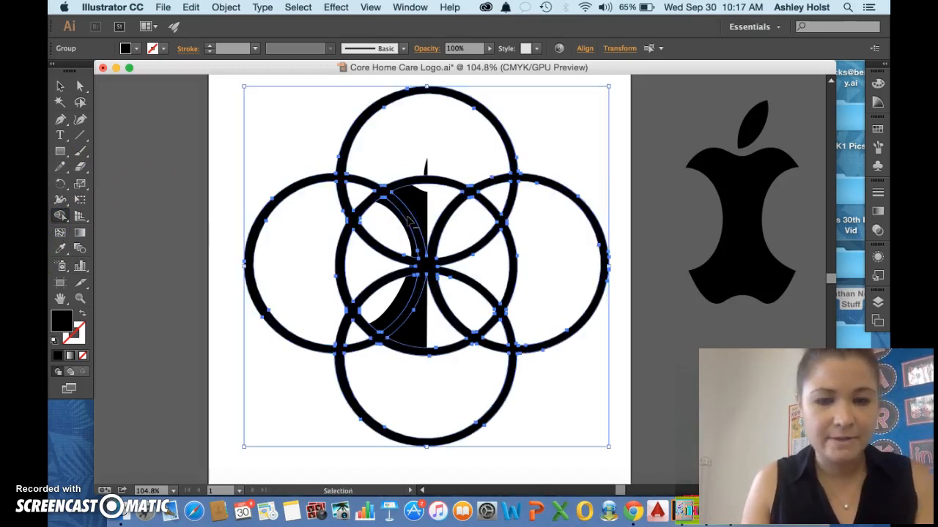
key(super+z)
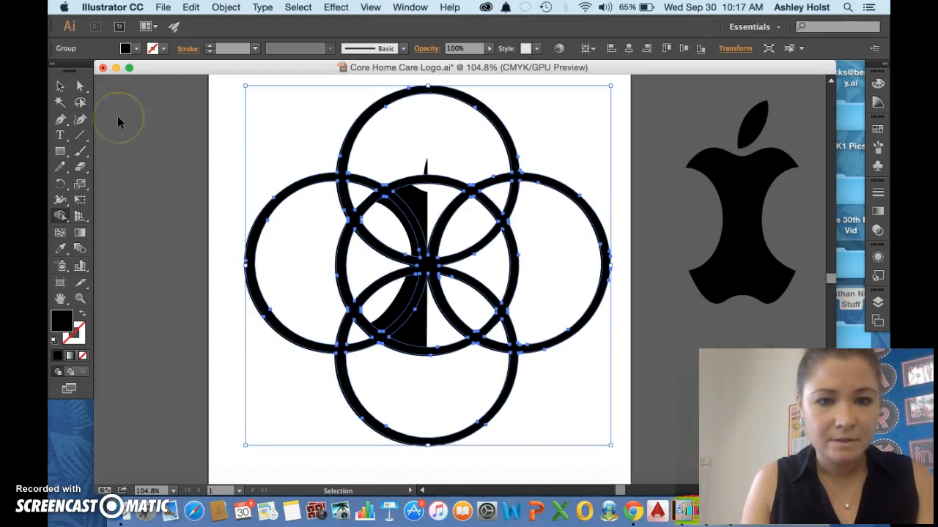
key(super+z)
Try to remove the ring group's anchor points at the upper-left crossing of the centre ring with the Delete Anchor Point tool.
click(61, 86)
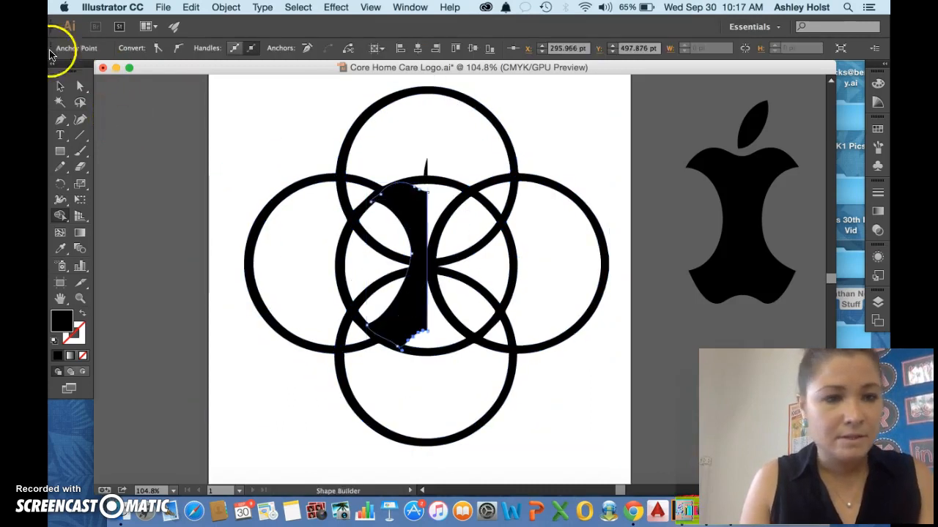
click(282, 178)
click(301, 189)
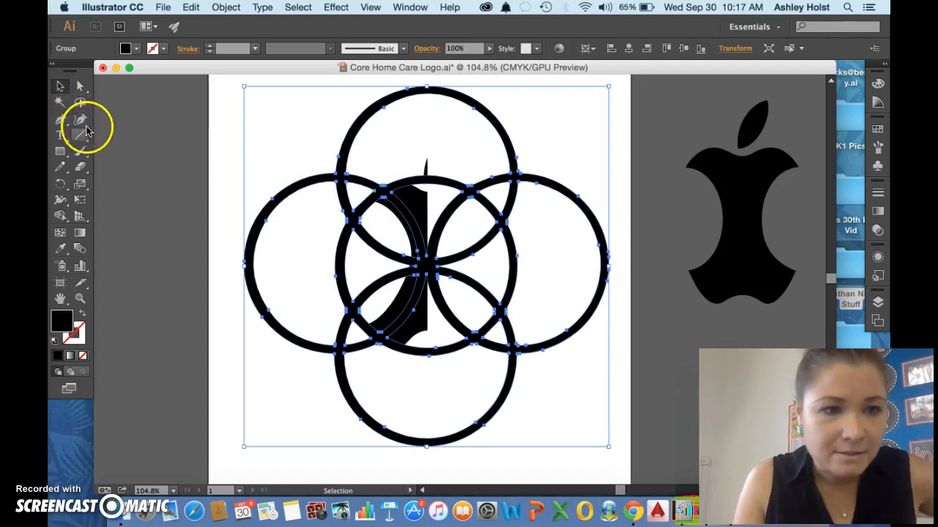
click(62, 119)
drag(62, 120, 98, 149)
click(374, 178)
click(391, 193)
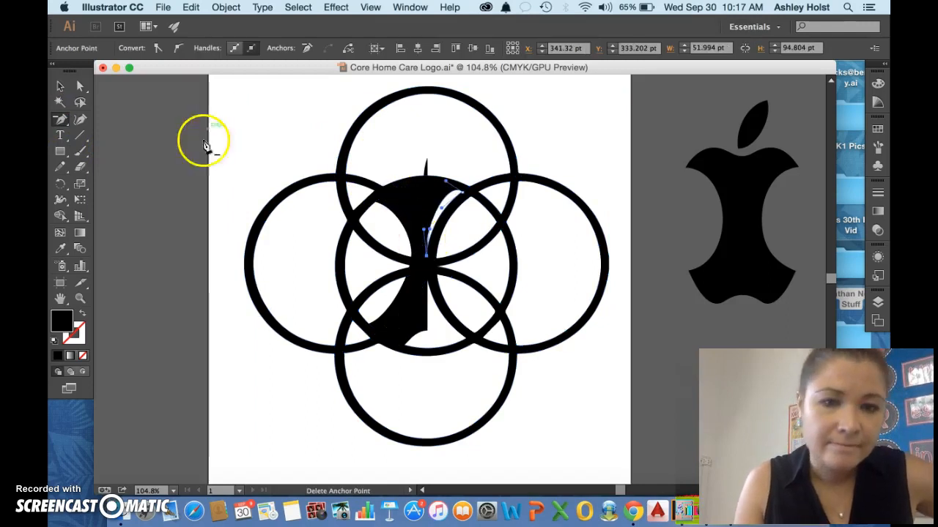
Move the half core away from the rings to inspect them, and undo both the move and the anchor deletions.
click(57, 87)
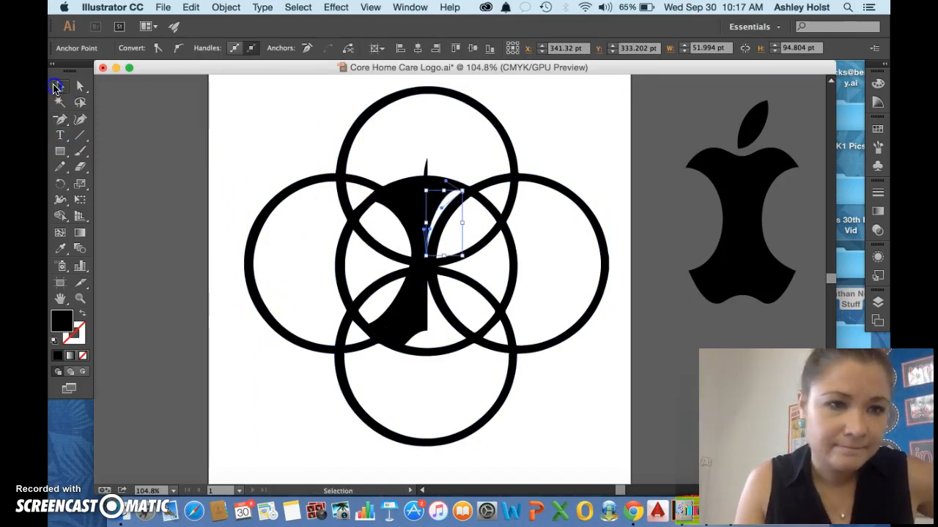
click(200, 129)
drag(422, 213, 662, 332)
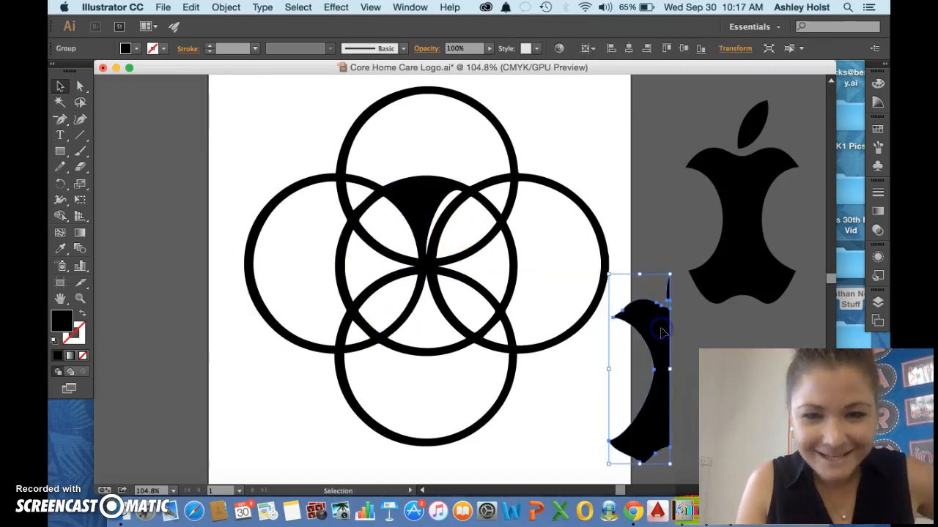
click(416, 186)
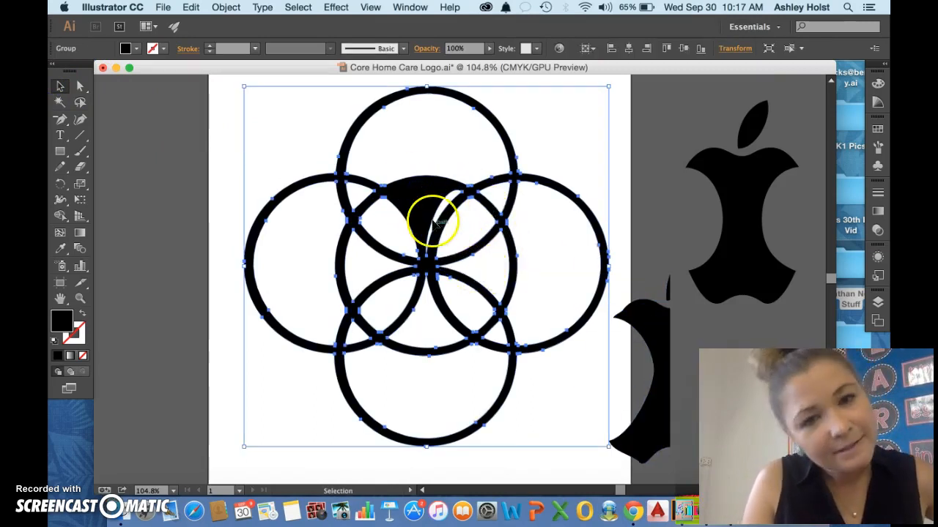
key(super+z)
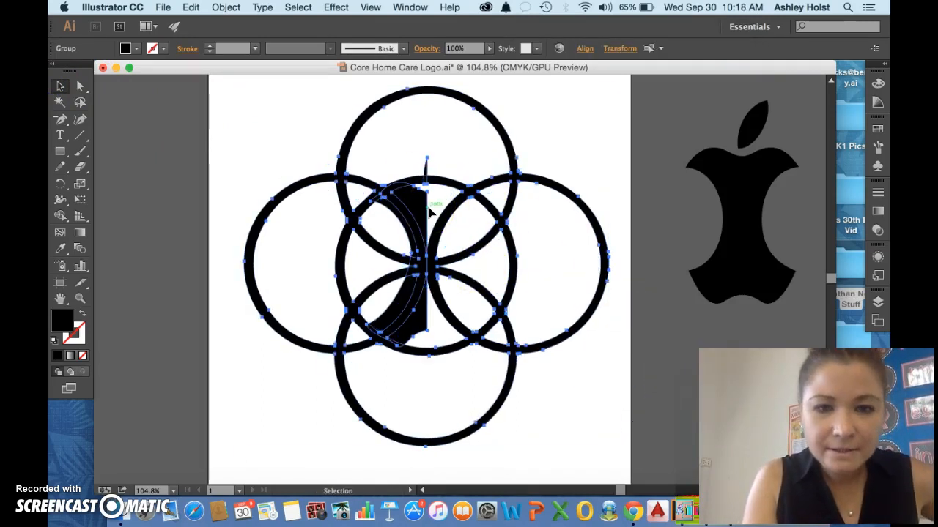
Move the half core off the artboard, beside the full apple core.
click(642, 153)
drag(418, 209, 680, 221)
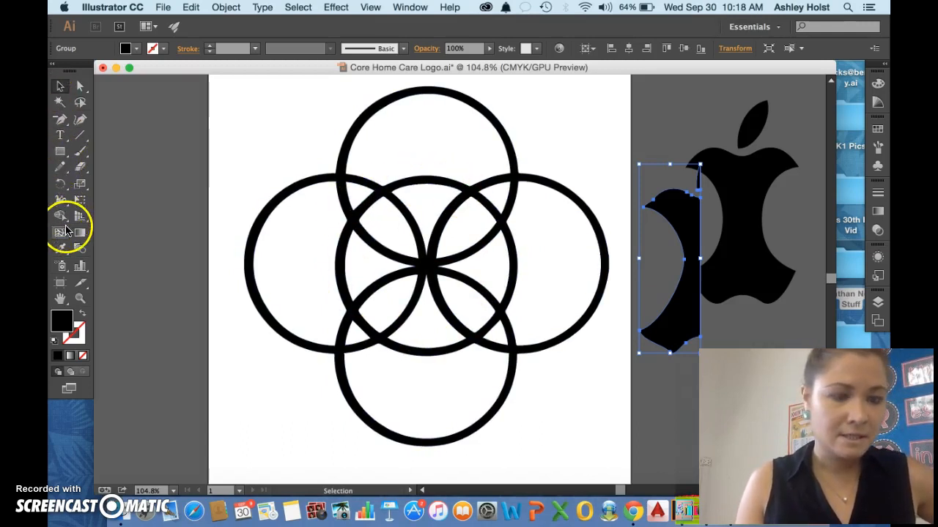
Draw a filled circle about 260 pt wide from the rings' common centre and nudge it onto the centre ring.
click(63, 152)
drag(63, 154, 105, 186)
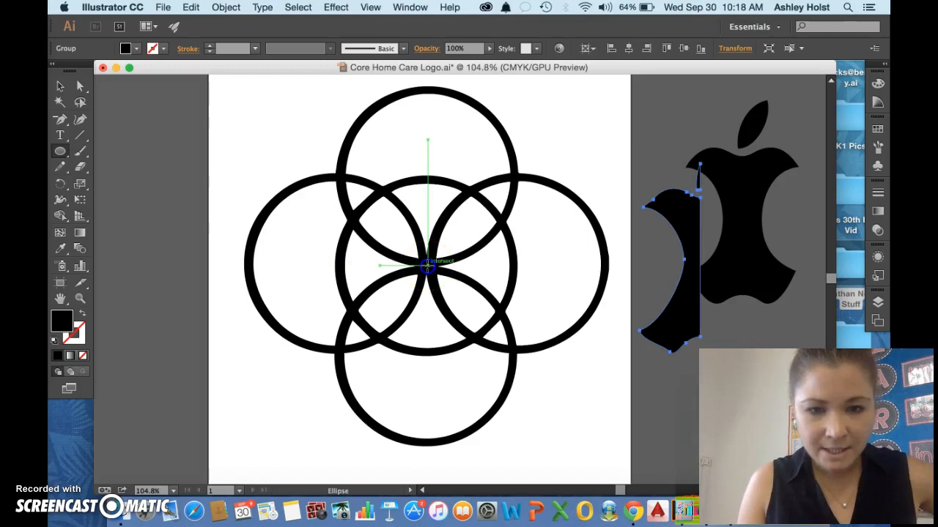
drag(427, 266, 519, 325)
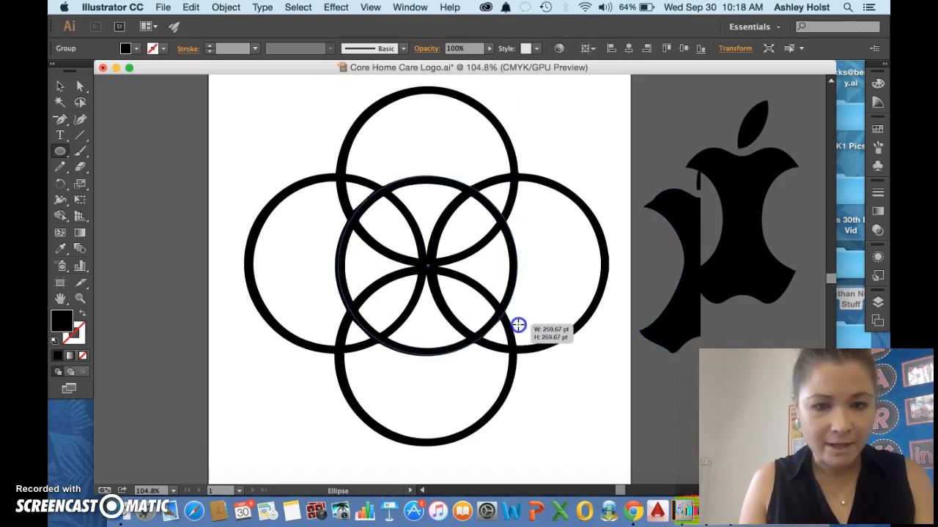
drag(518, 325, 518, 325)
click(60, 86)
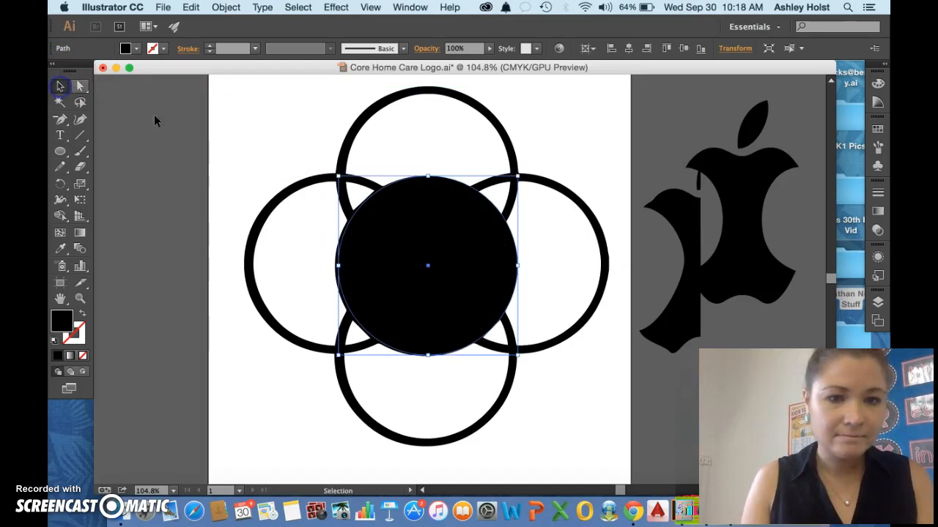
drag(412, 222, 409, 226)
key(Up)
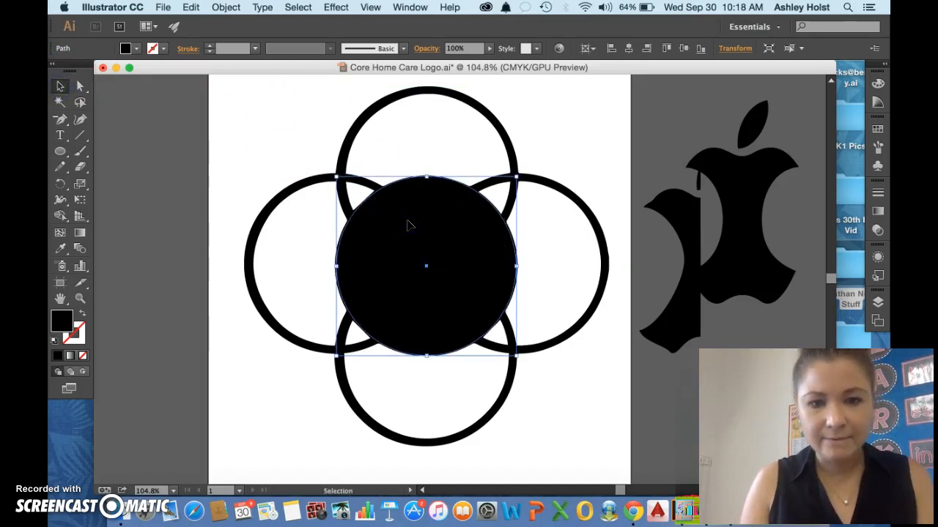
Select the rings and the filled circle, and subtract all areas inside the centre circle with the Shape Builder tool.
drag(300, 125, 545, 415)
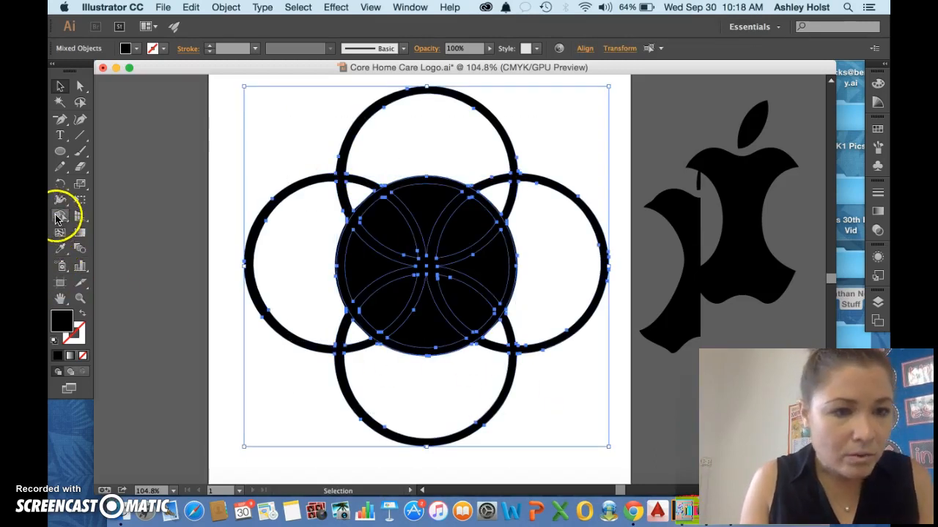
click(59, 217)
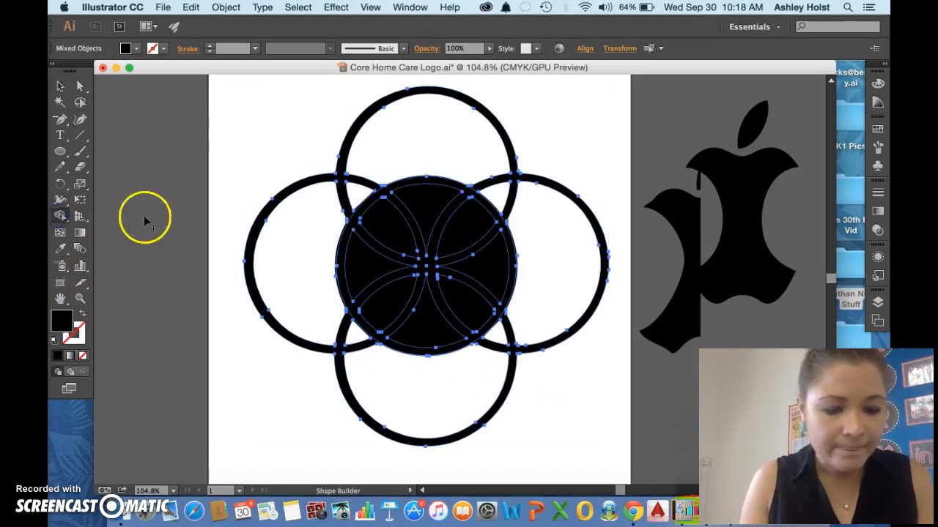
alt+click(380, 249)
alt+click(403, 238)
alt+click(425, 212)
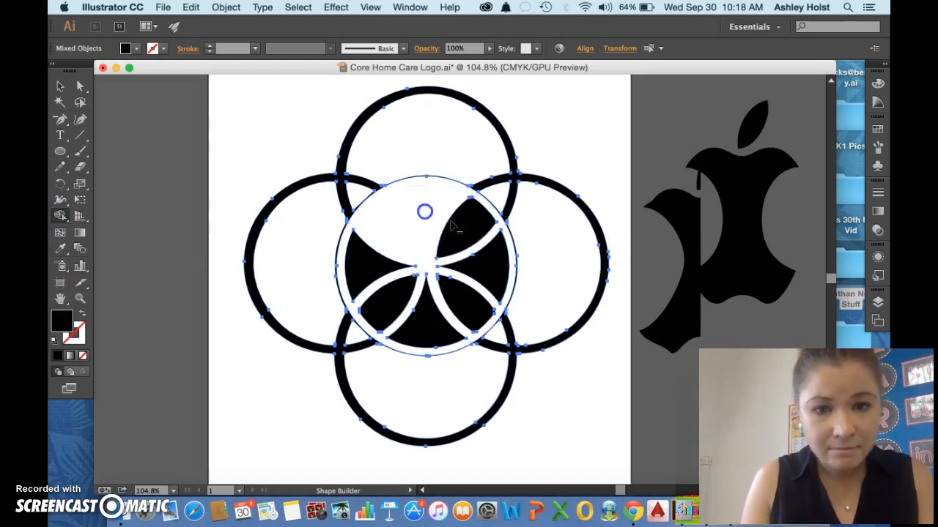
alt+click(475, 230)
alt+click(490, 266)
alt+click(464, 308)
alt+click(430, 321)
alt+click(391, 306)
alt+click(366, 272)
alt+click(341, 299)
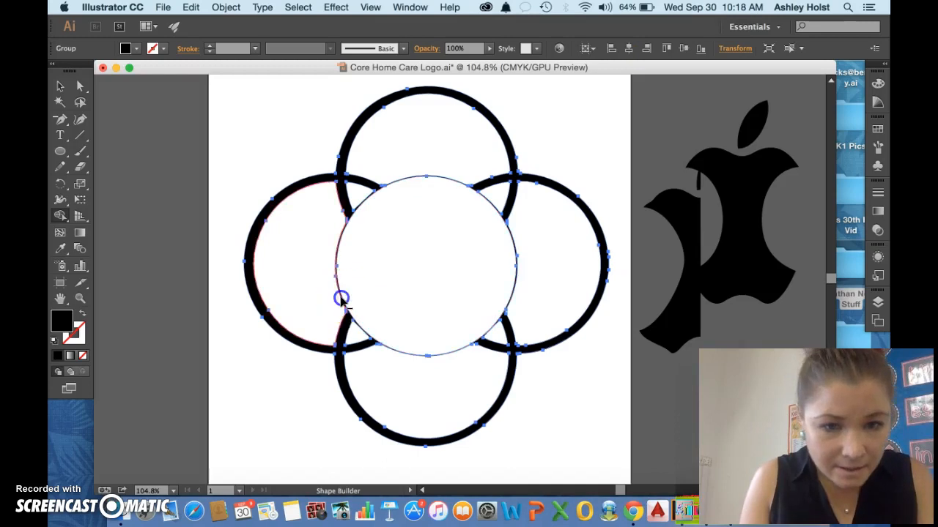
Try to remove the thin outline left around the centre circle with the Shape Builder tool, and undo the attempts.
click(342, 299)
key(super+z)
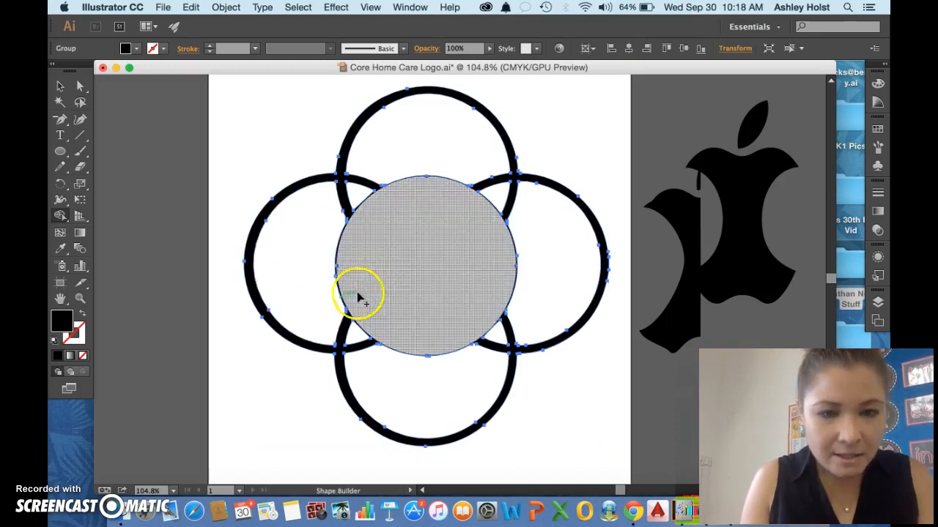
click(342, 242)
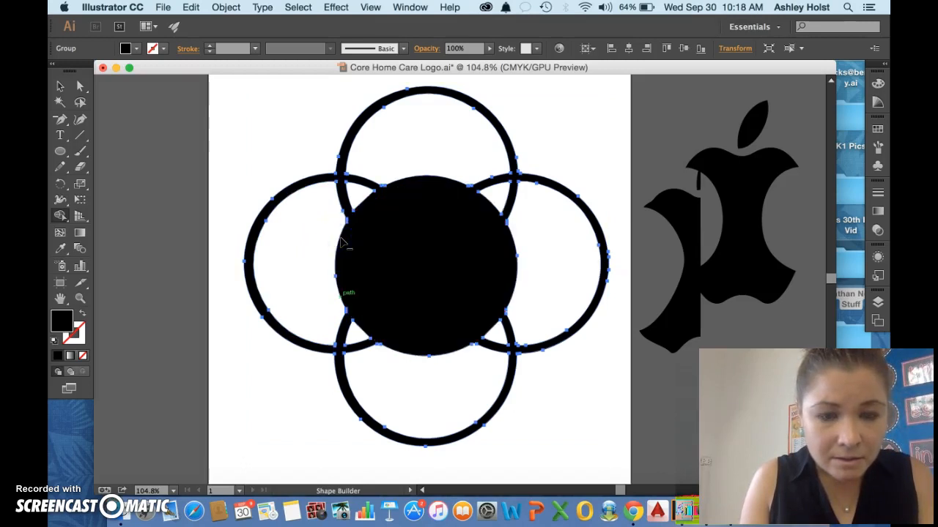
alt+click(366, 255)
key(super+z)
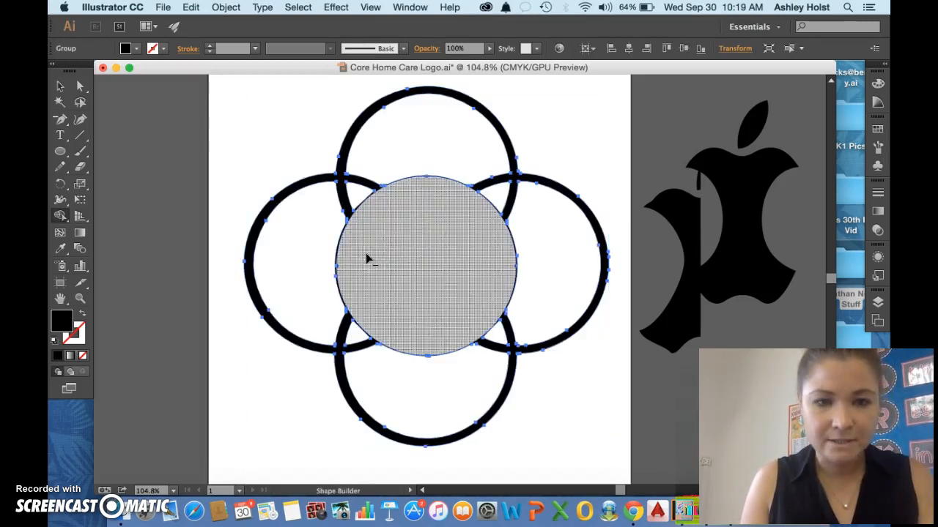
key(super+z)
Select the ring group with the emptied centre circle and ungroup it.
click(60, 86)
click(220, 153)
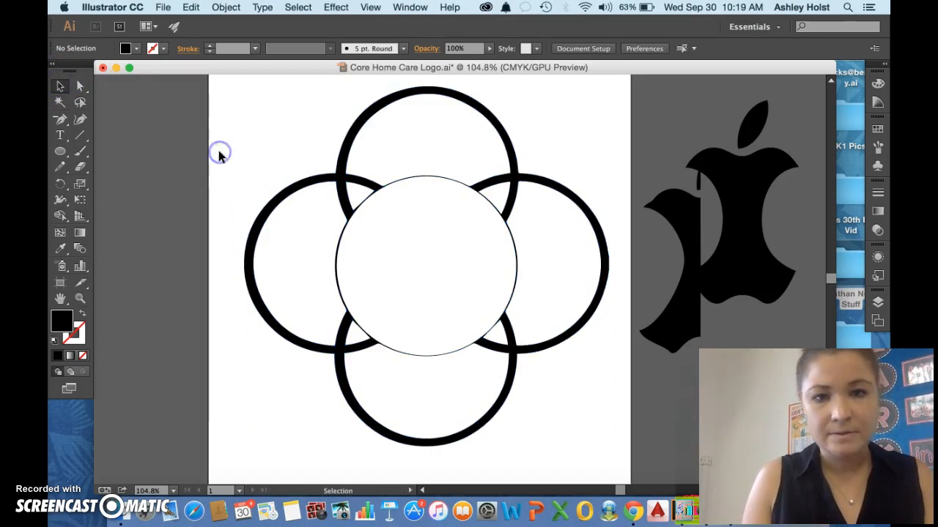
click(513, 240)
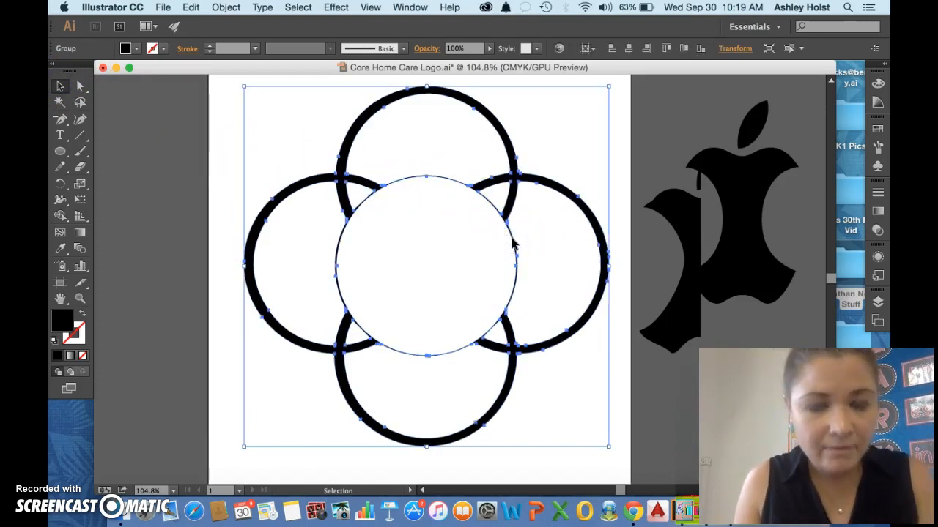
right_click(511, 241)
click(560, 316)
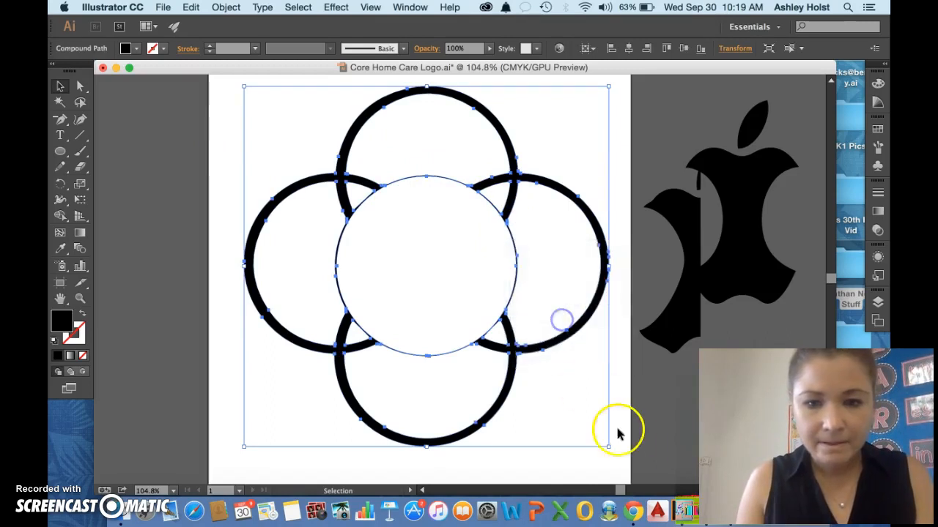
click(634, 445)
Try to release the rings' compound path into separate shapes, and undo the release.
click(443, 354)
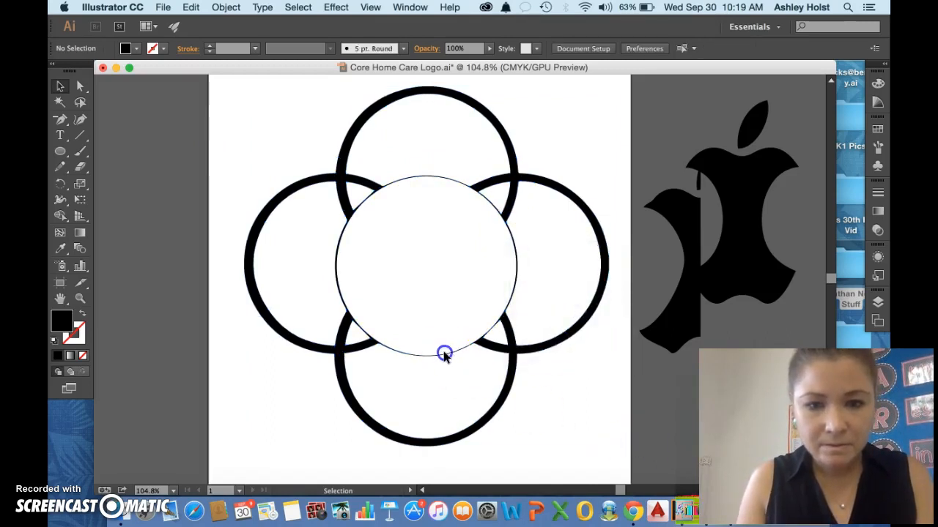
click(480, 341)
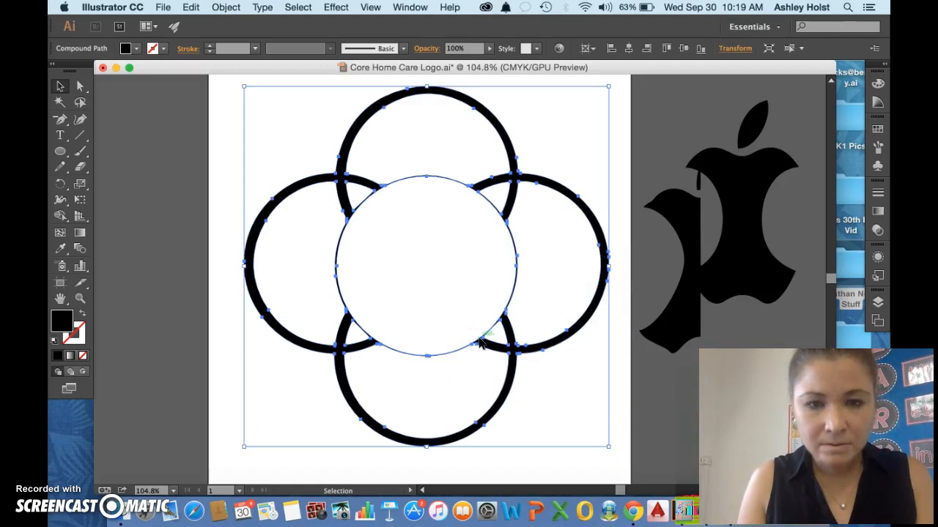
right_click(481, 342)
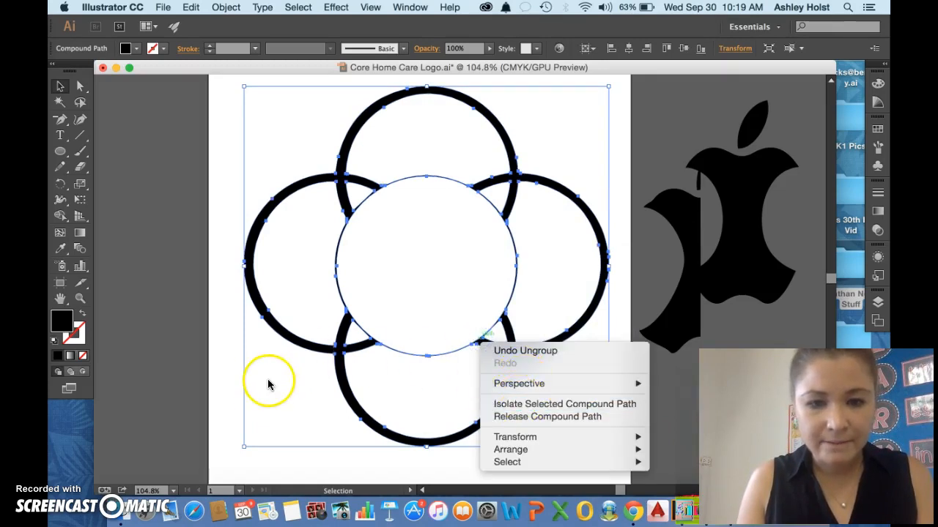
click(590, 417)
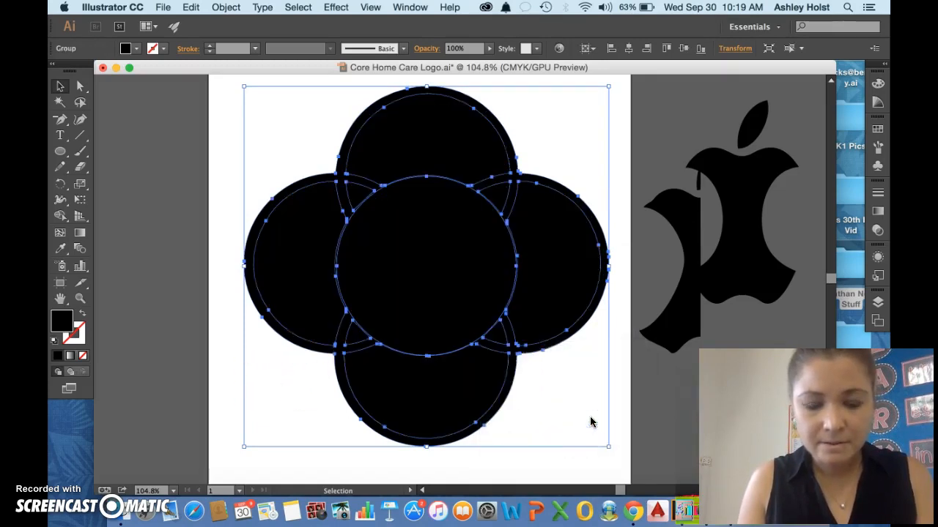
key(super+z)
Place the full apple core over the centre circle, enlarge it, and reduce its height to fit the circle.
drag(748, 273, 438, 279)
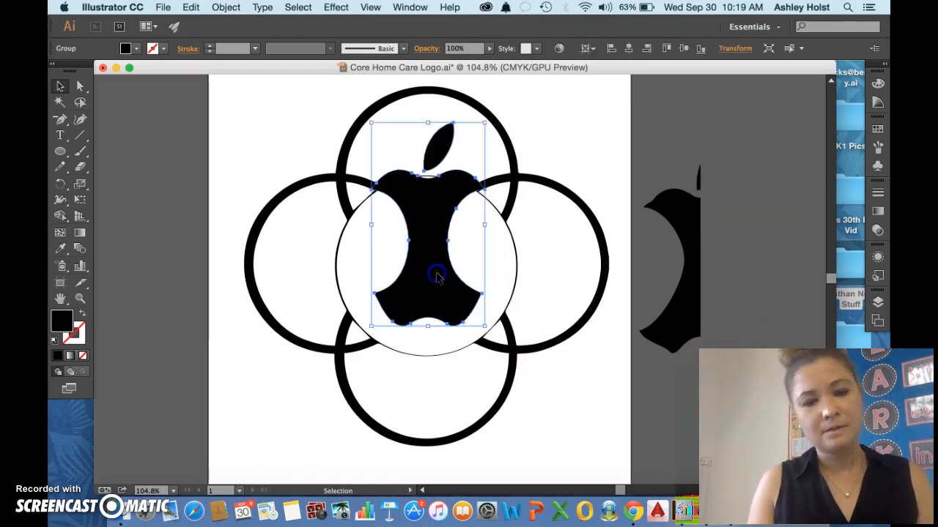
drag(484, 326, 529, 381)
drag(433, 335, 425, 314)
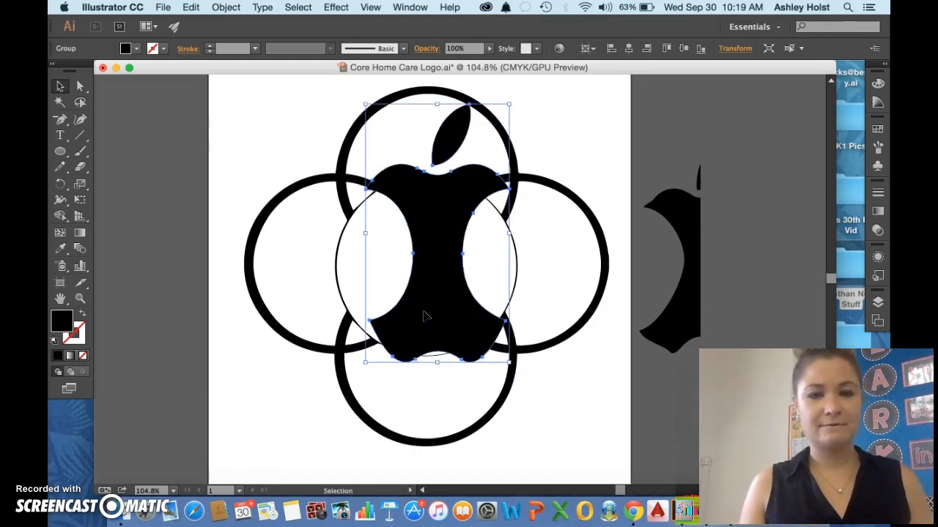
drag(438, 105, 438, 116)
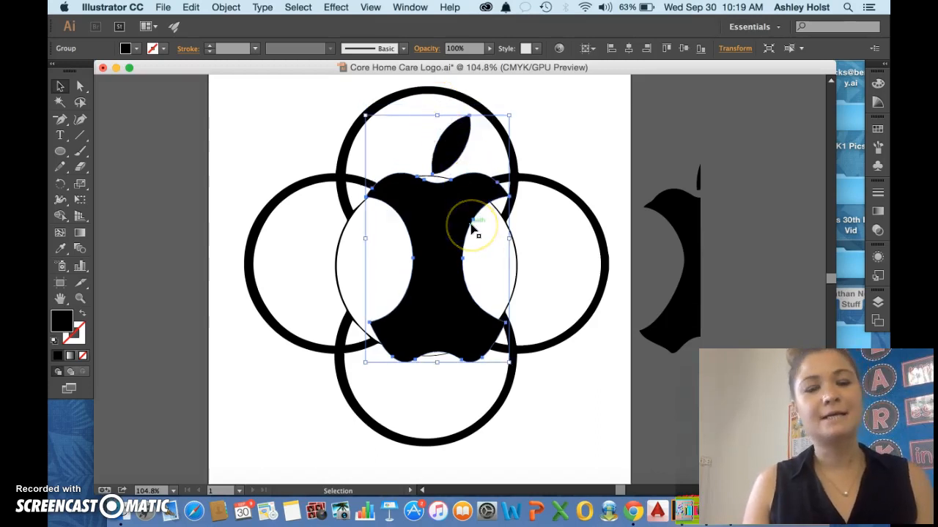
Undo every change made to the rings and the full apple core since the half core was moved aside.
scroll(473, 230, down, 1)
drag(430, 215, 748, 212)
key(super+z)
key(super+z)
key(super+z)
key(super+z)
key(super+z)
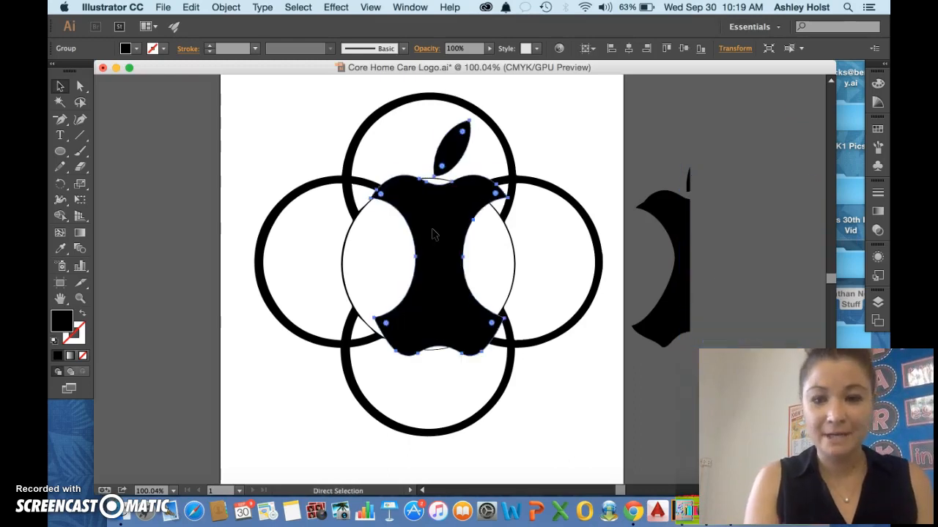
key(super+z)
key(super+z)
key(super+z)
key(super+z)
key(super+z)
key(super+z)
key(super+z)
key(super+z)
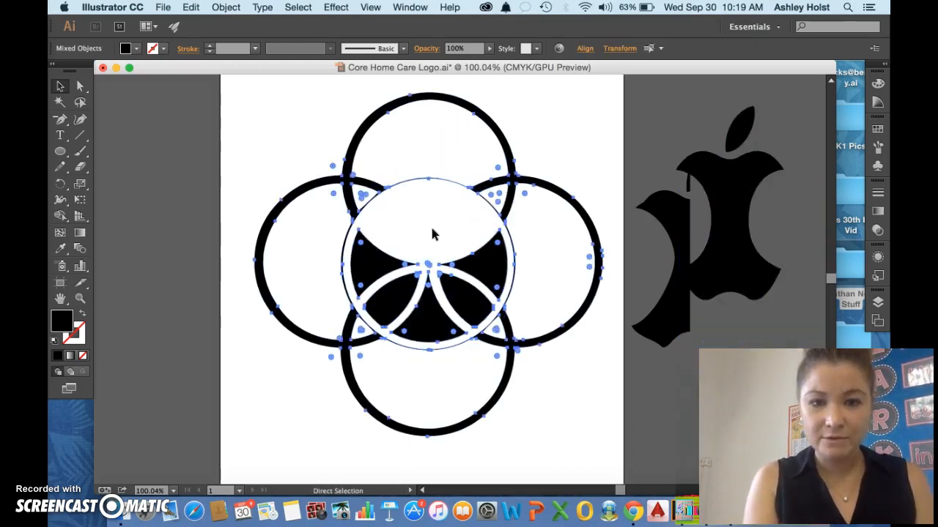
key(super+z)
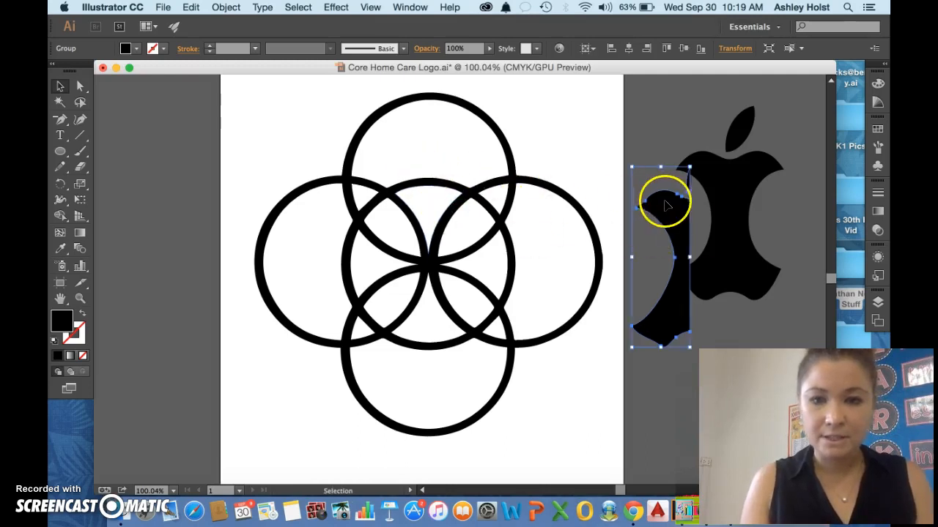
Delete the selected half core beside the full apple core.
key(super+z)
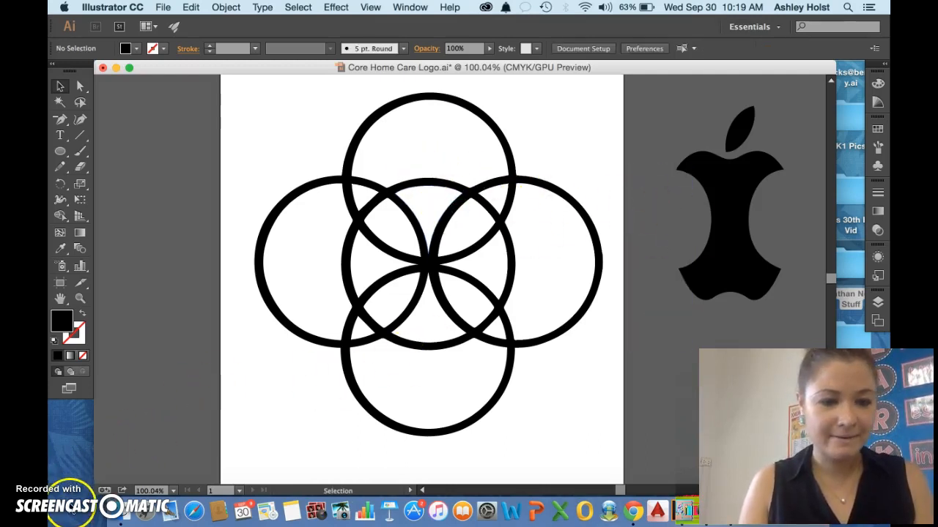